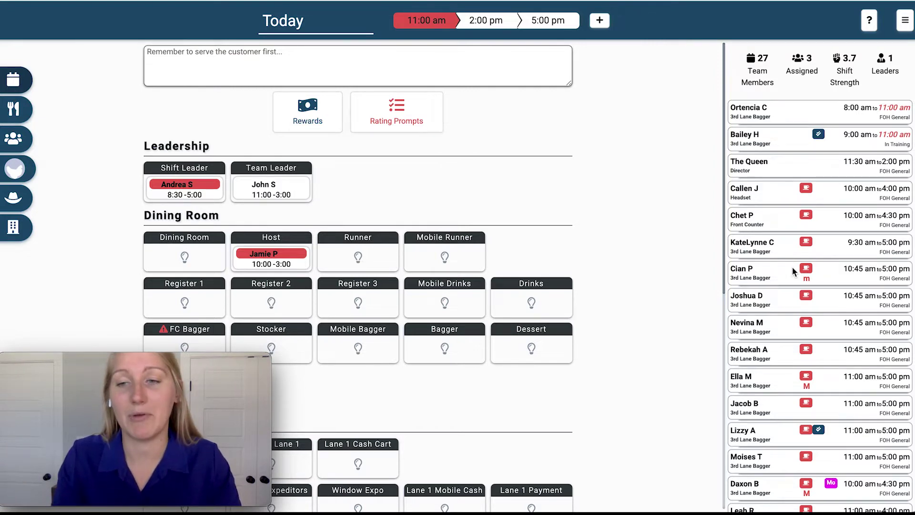
Step: Review the 11:00 am front-of-house shift list down to the setup controls and view the Back of House setup
scroll(793, 272, down, 1)
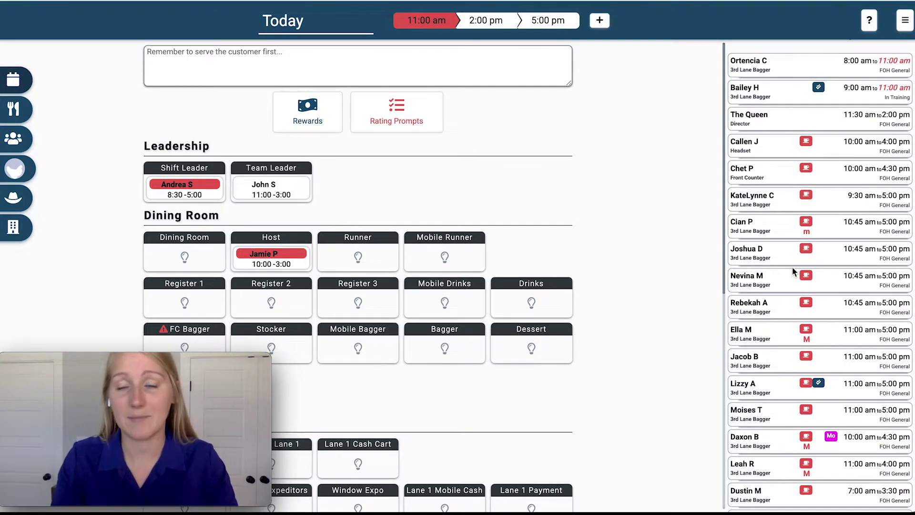
scroll(792, 271, down, 10)
scroll(792, 266, down, 2)
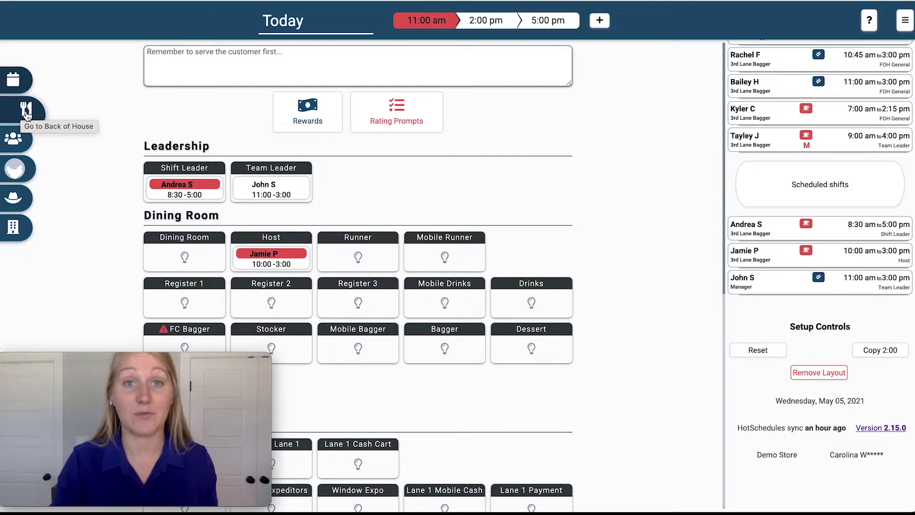
click(26, 113)
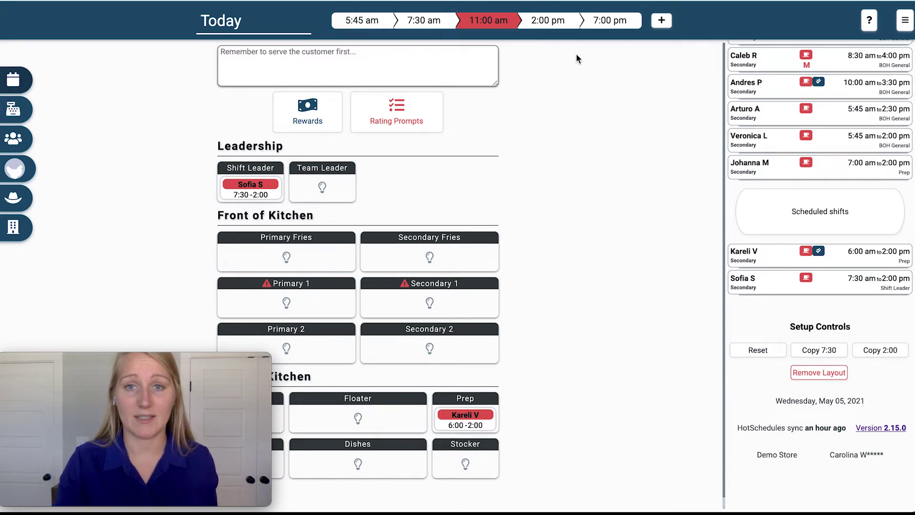
scroll(769, 169, up, 4)
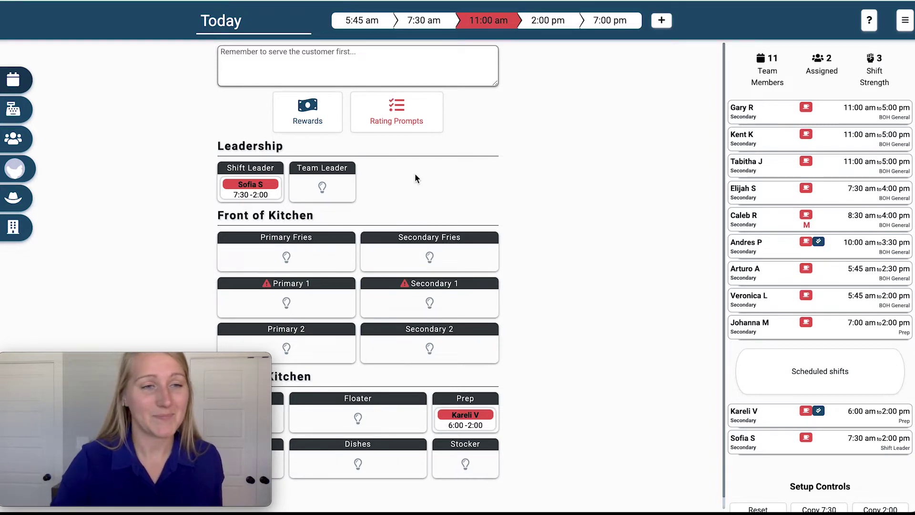
Step: Open the Team Members list and look through the back-of-house positions and ratings
click(25, 141)
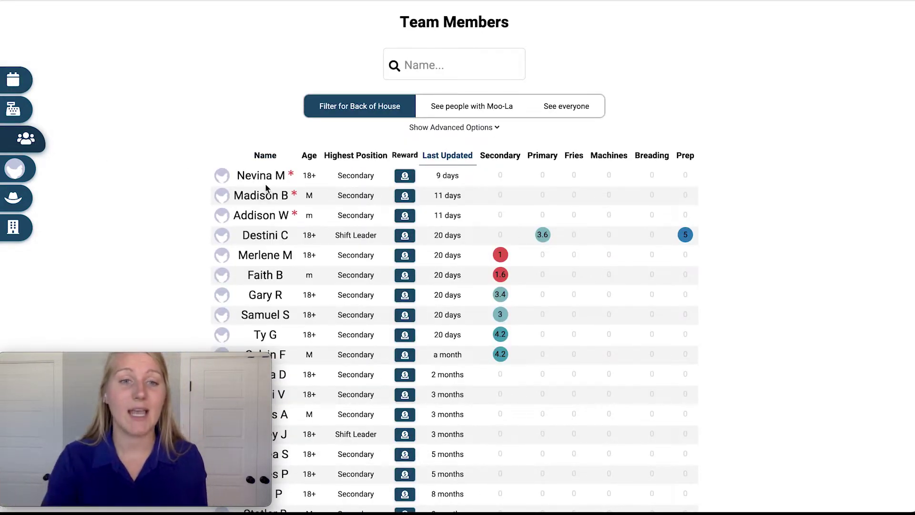
scroll(302, 245, down, 7)
scroll(302, 244, up, 7)
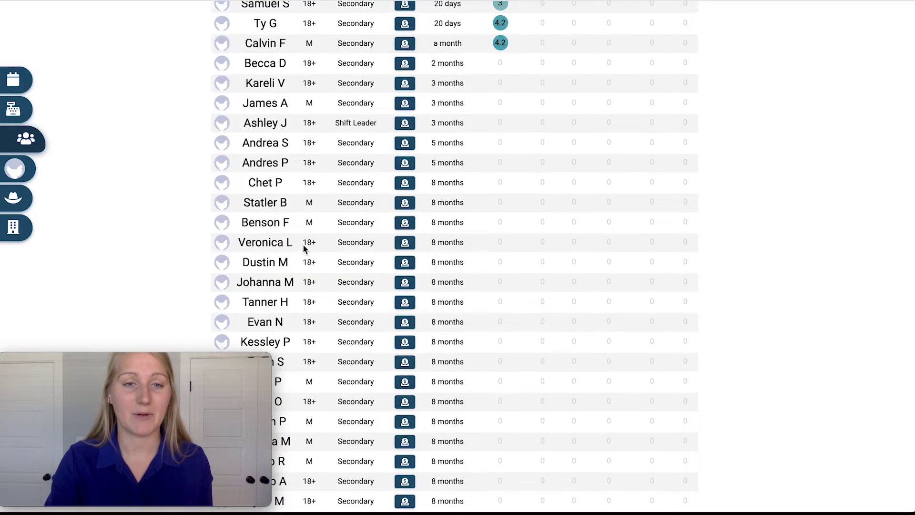
scroll(264, 150, up, 1)
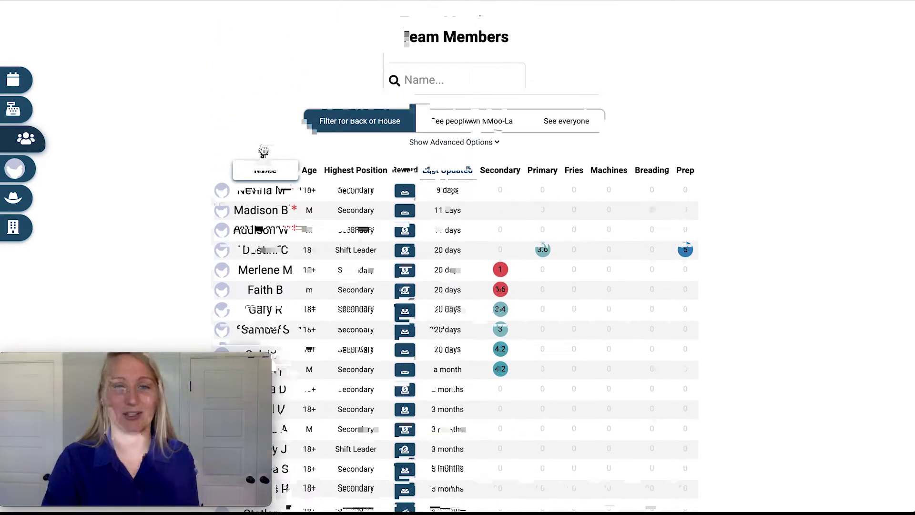
scroll(253, 146, down, 1)
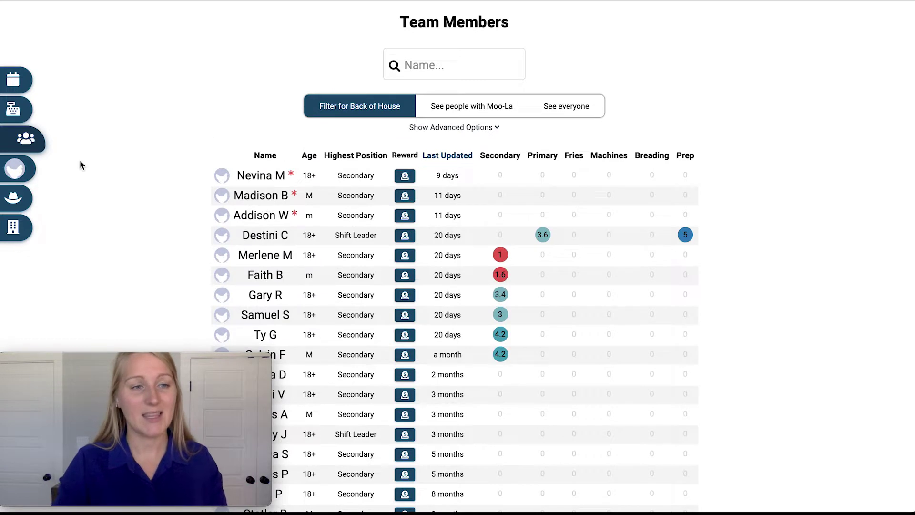
Step: View the signed-in account's profile, go back to the team list, and bring up and cancel the sign-in PIN prompt
click(28, 169)
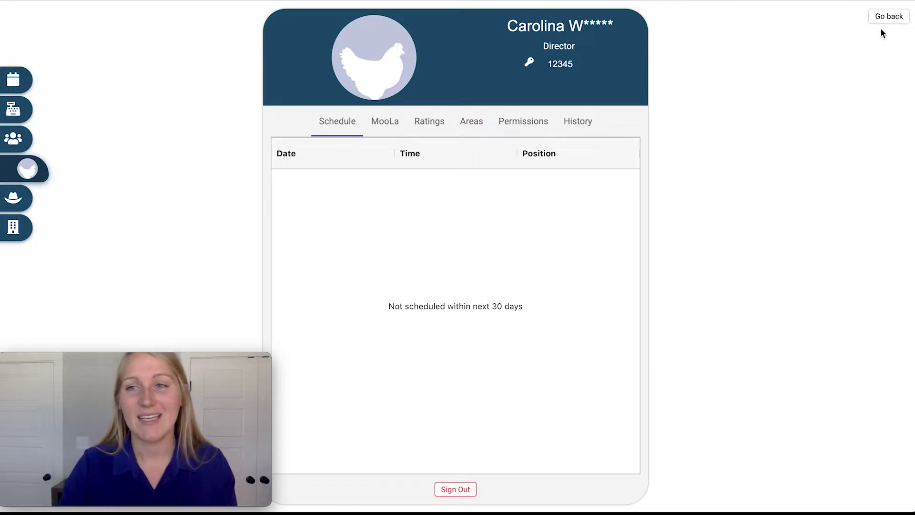
click(888, 17)
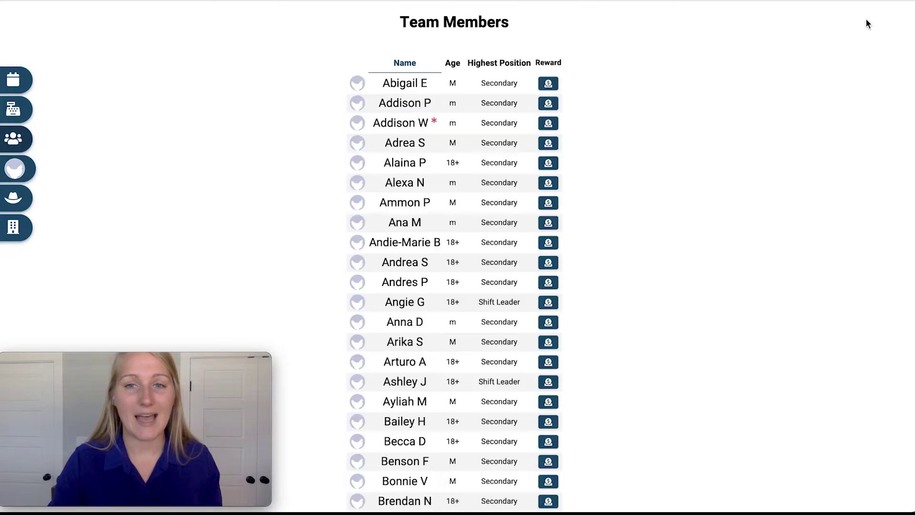
click(26, 200)
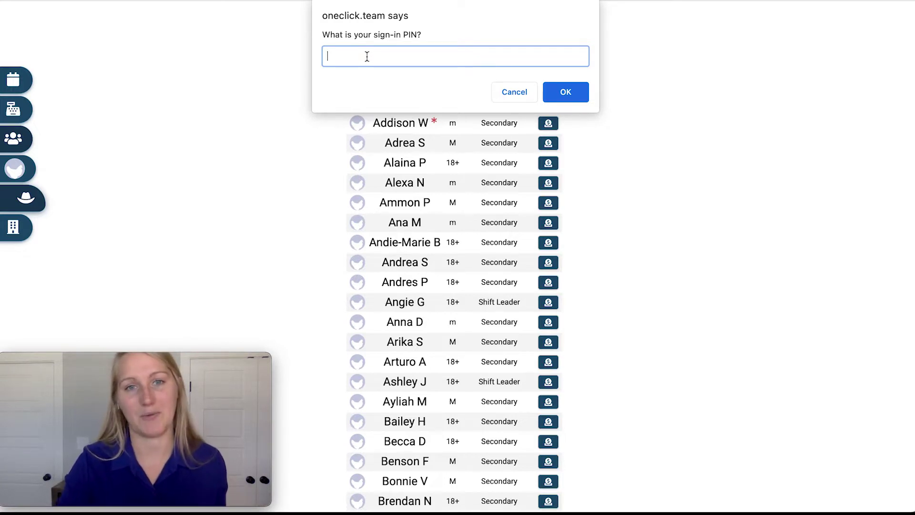
click(516, 93)
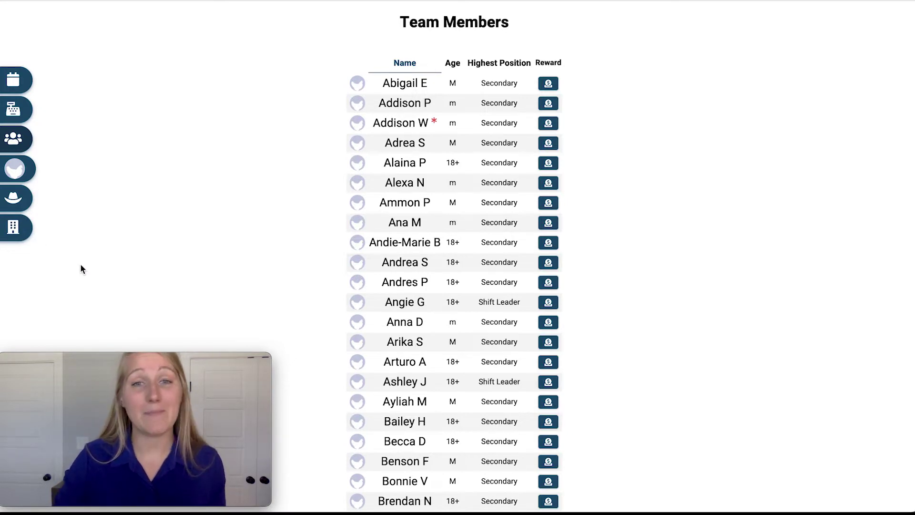
Step: Open the daily front-of-house setup, view the schedule for Thu, May 06, and return to Today
click(27, 85)
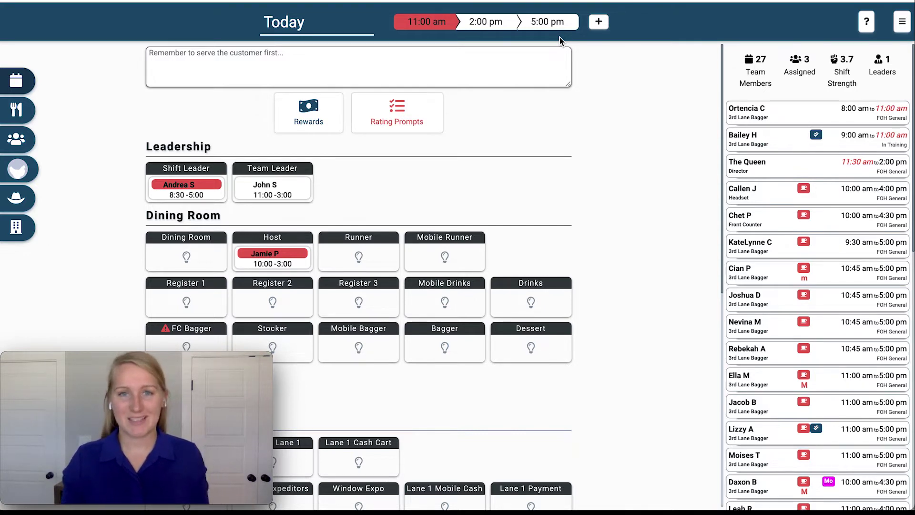
click(293, 28)
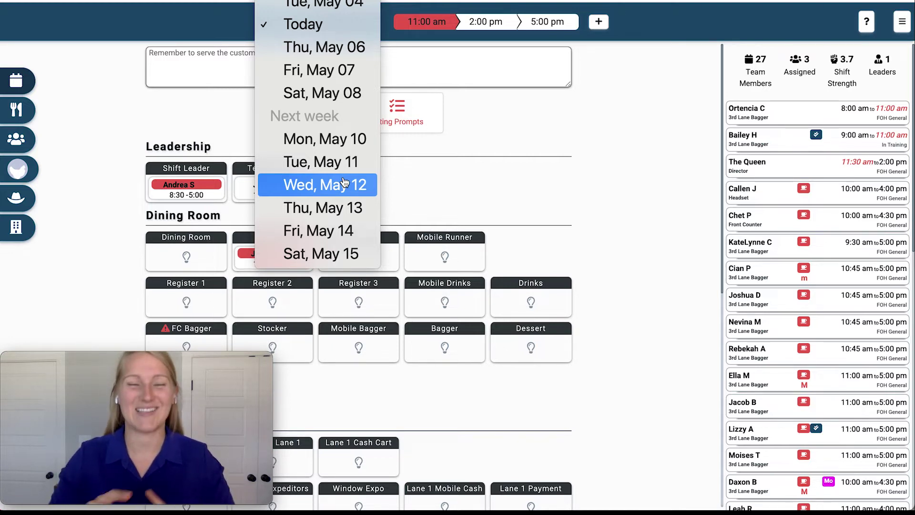
scroll(337, 47, up, 2)
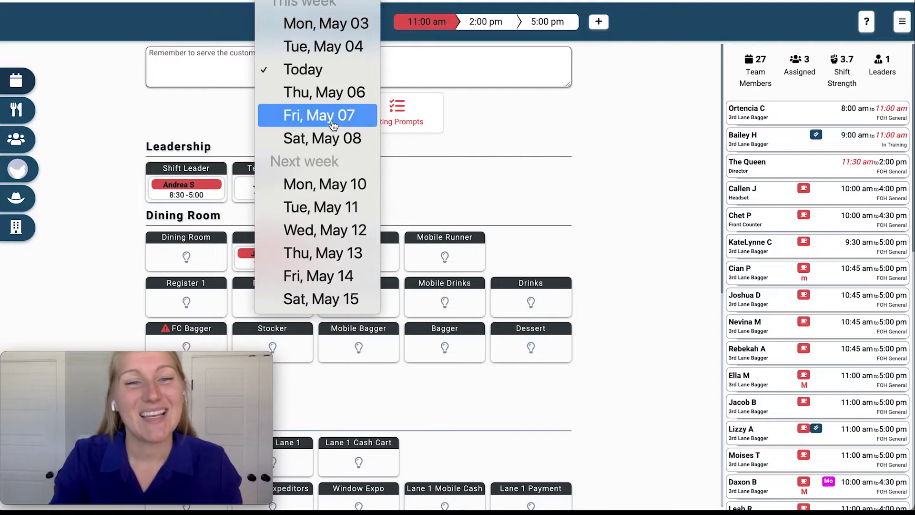
click(313, 95)
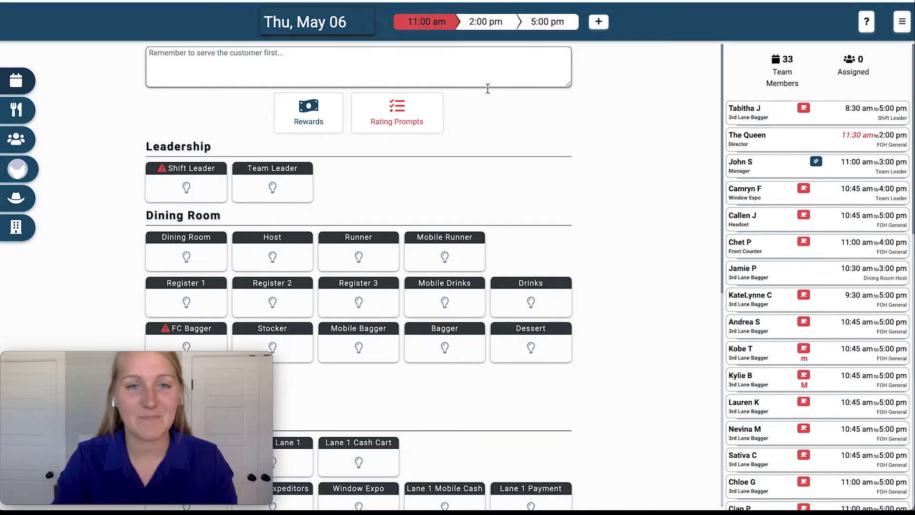
click(320, 27)
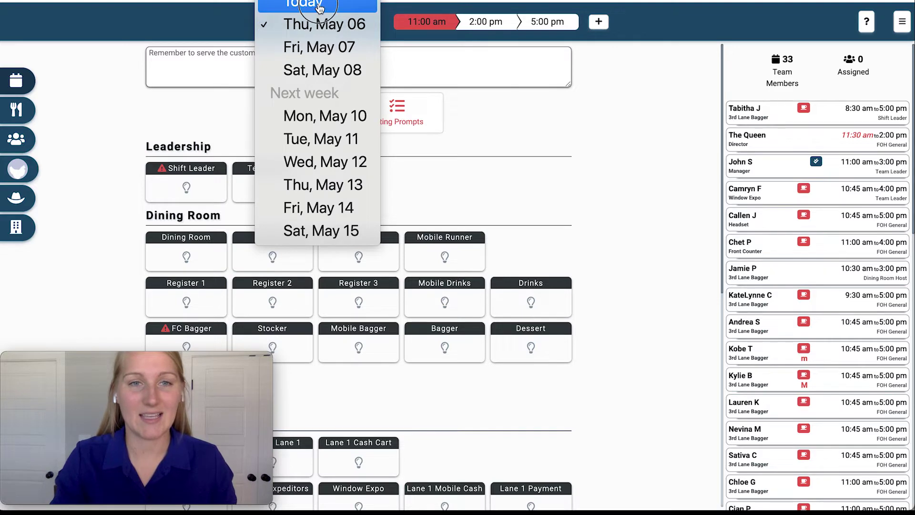
click(346, 24)
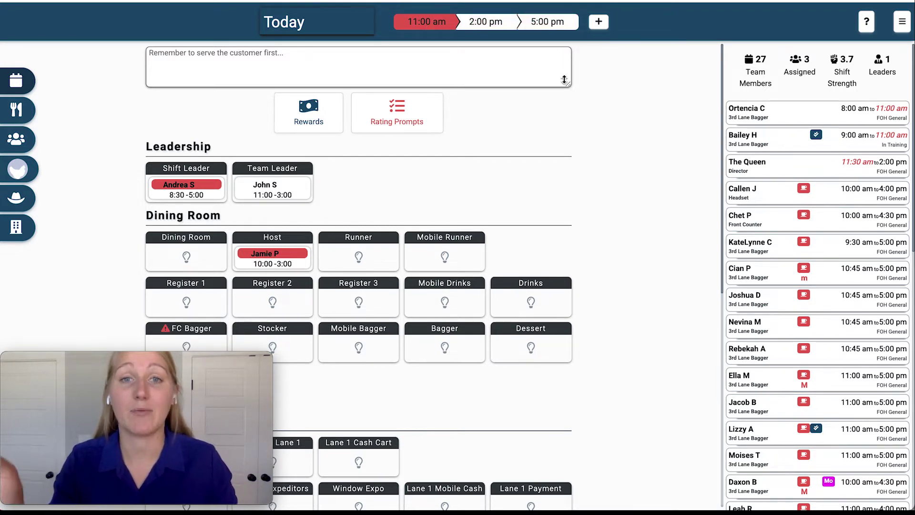
Step: Create an additional layout for today with a custom time of 9:00 am
click(599, 23)
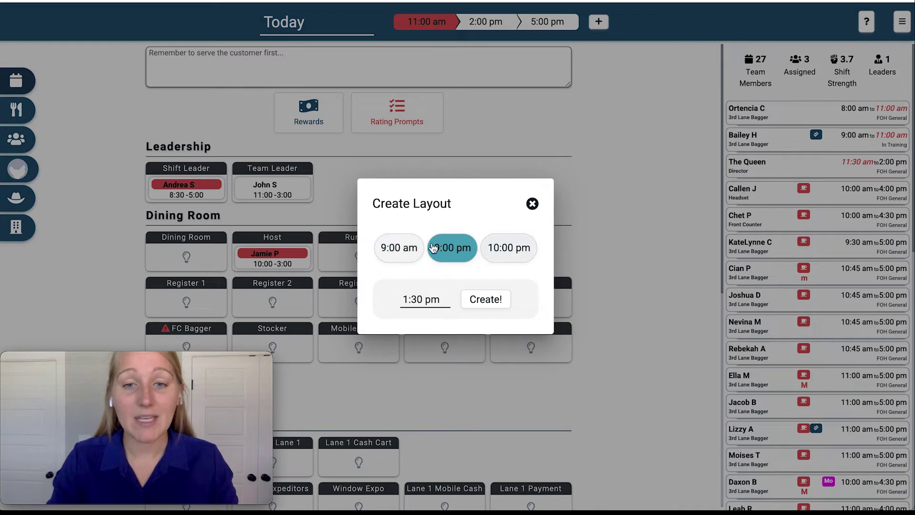
click(415, 252)
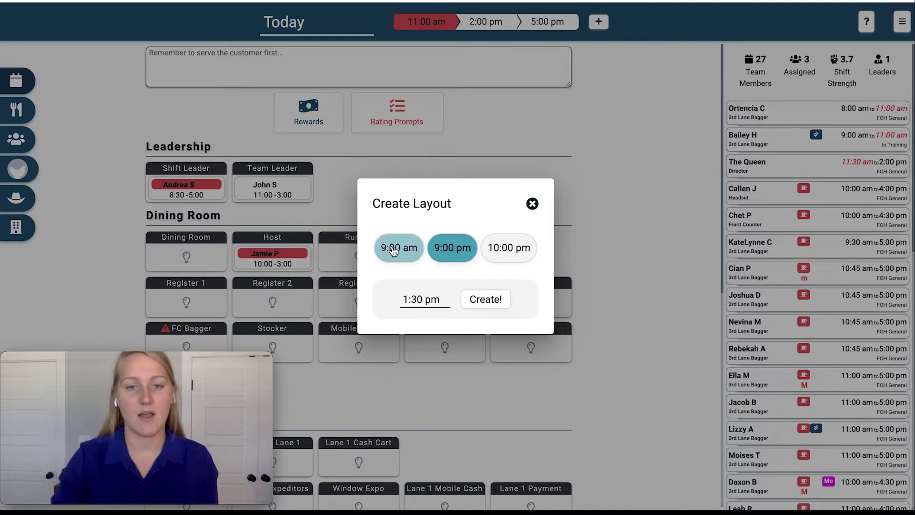
click(431, 302)
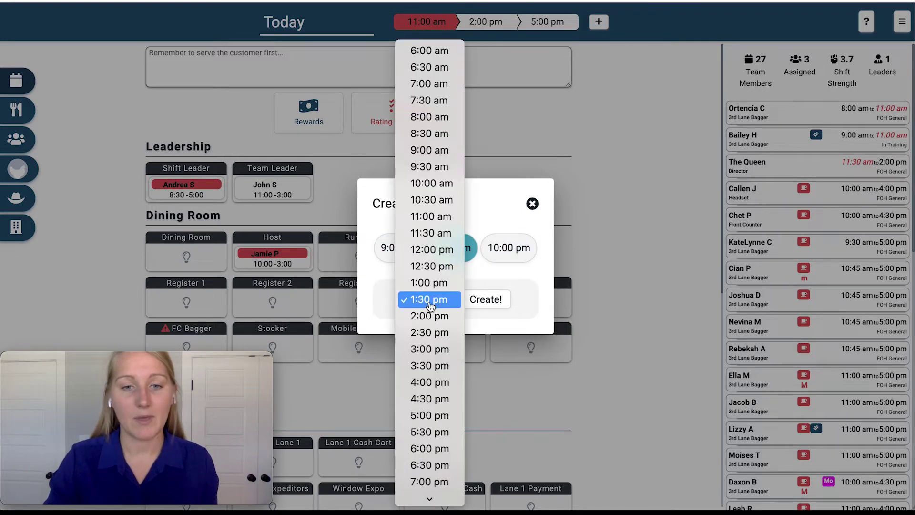
scroll(433, 186, down, 5)
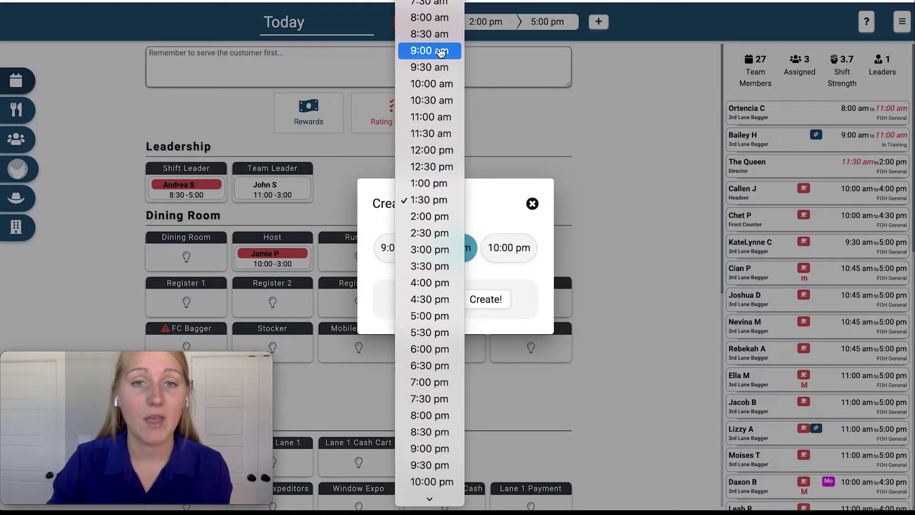
click(434, 53)
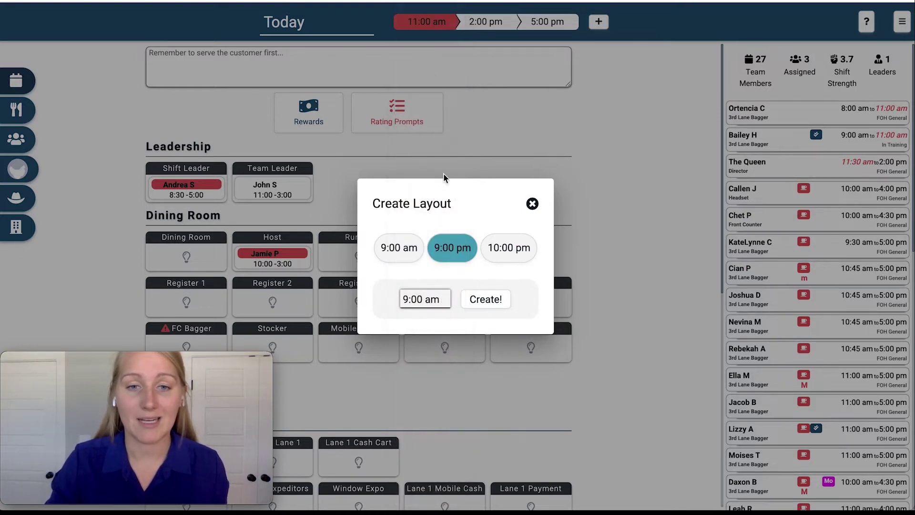
click(485, 299)
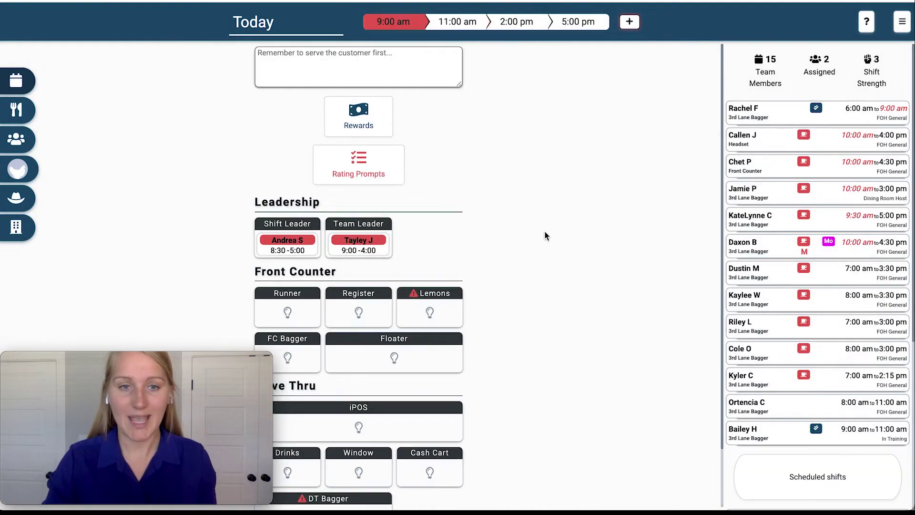
Step: Examine the positions in the 9:00 am layout and compare them with the 11:00 am, 2:00 pm and 5:00 pm layouts
scroll(546, 235, down, 2)
scroll(546, 235, up, 2)
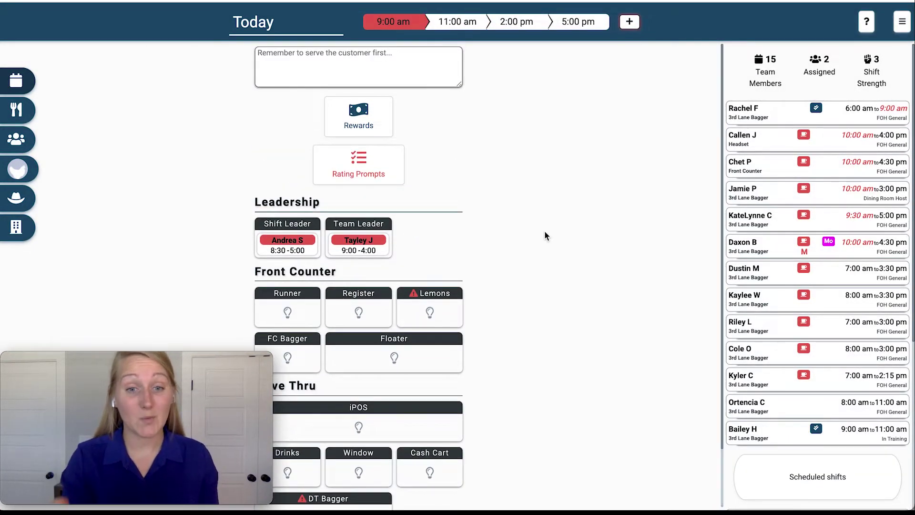
scroll(546, 235, down, 2)
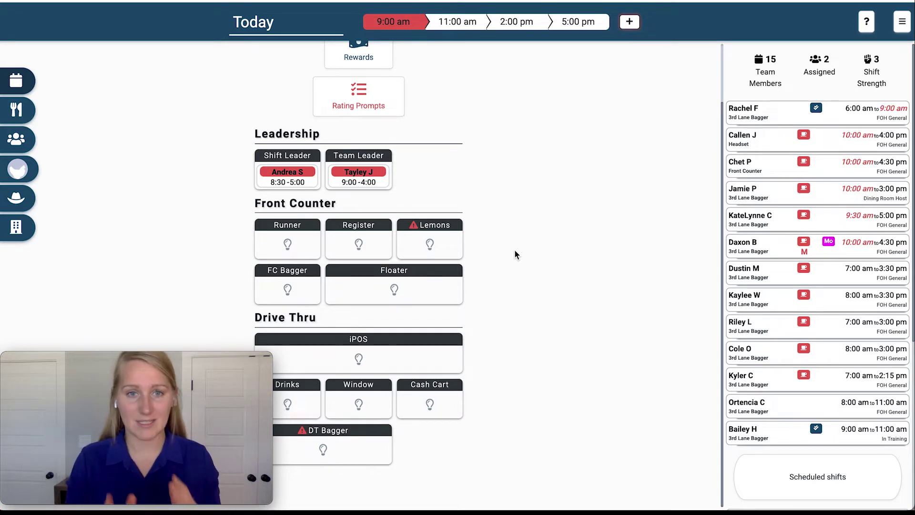
scroll(514, 250, up, 2)
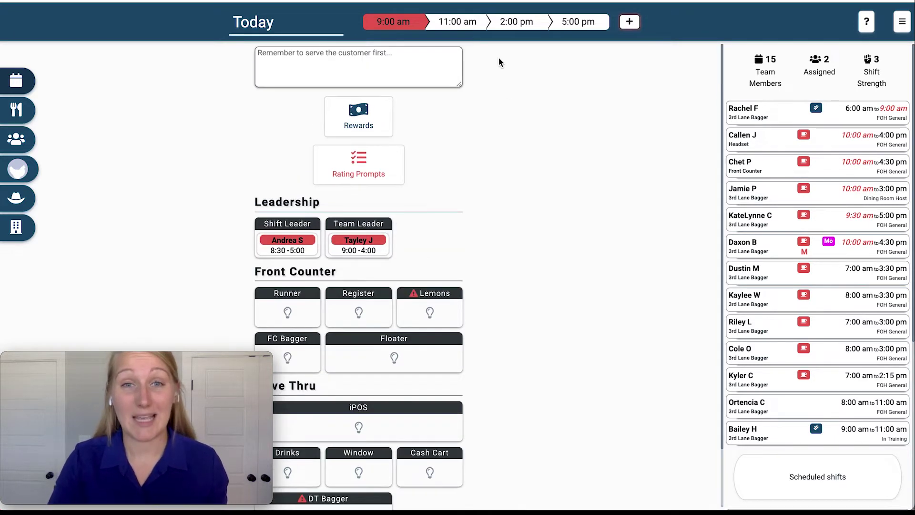
click(455, 24)
click(519, 24)
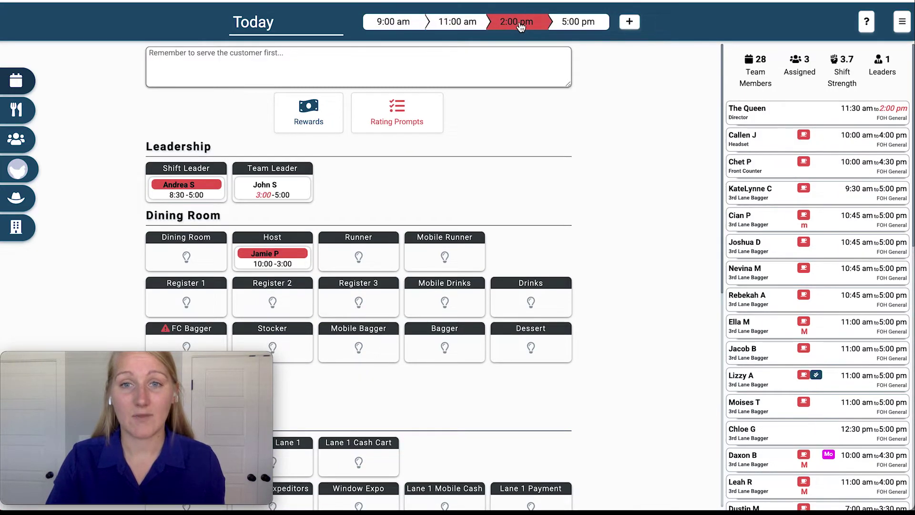
click(577, 25)
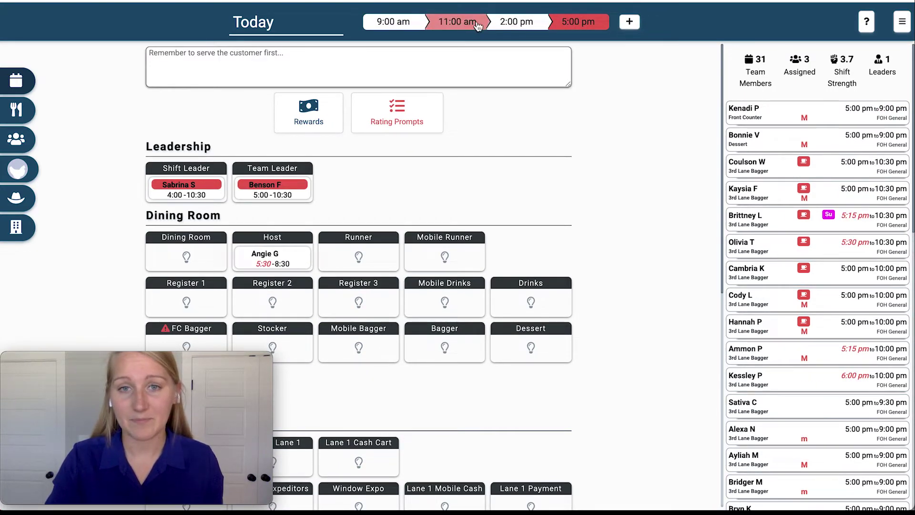
click(519, 24)
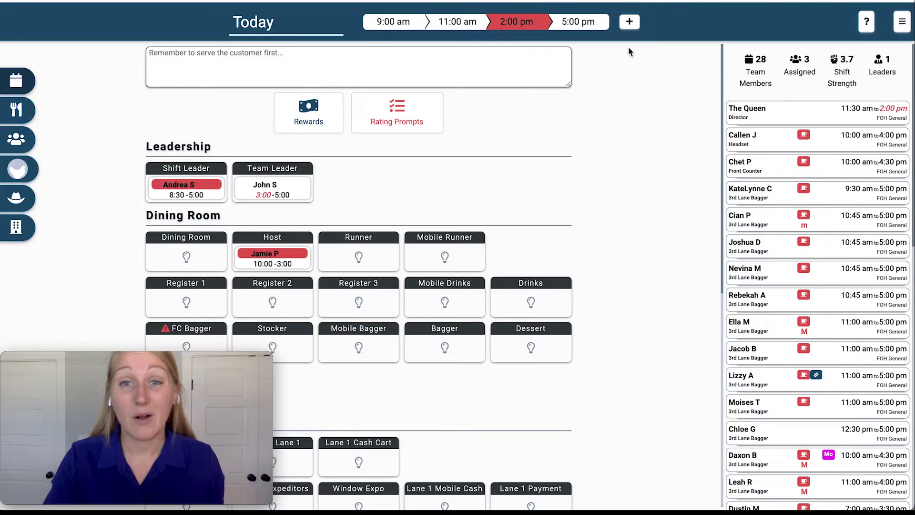
Step: Remove the 9:00 am layout from today's front-of-house setup
click(401, 22)
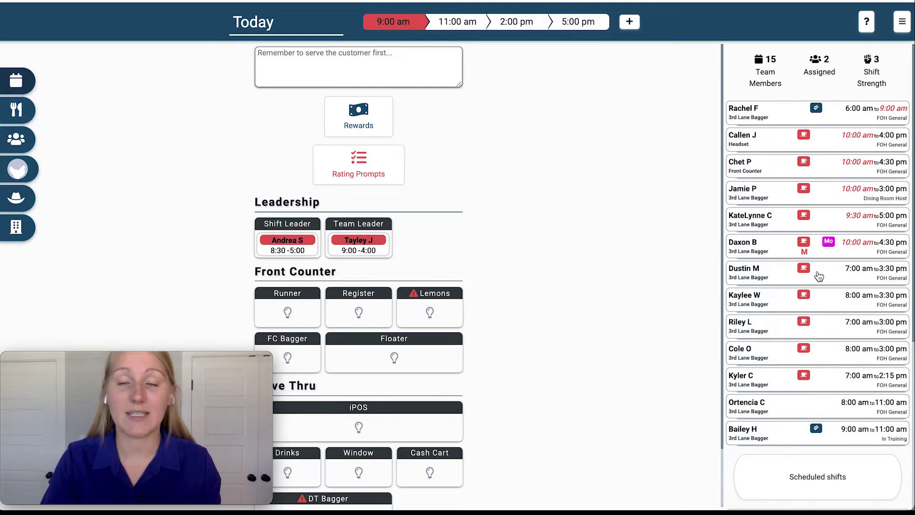
scroll(819, 276, down, 6)
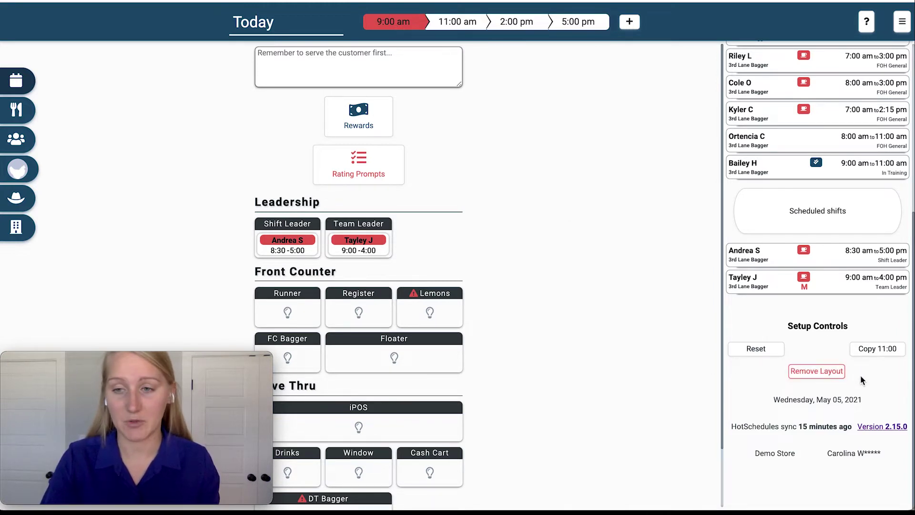
click(817, 371)
scroll(651, 262, down, 5)
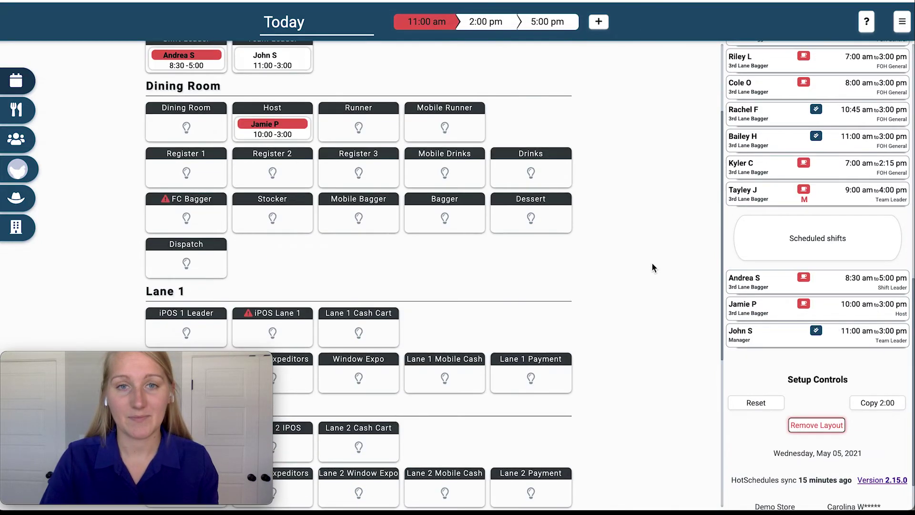
scroll(653, 264, up, 5)
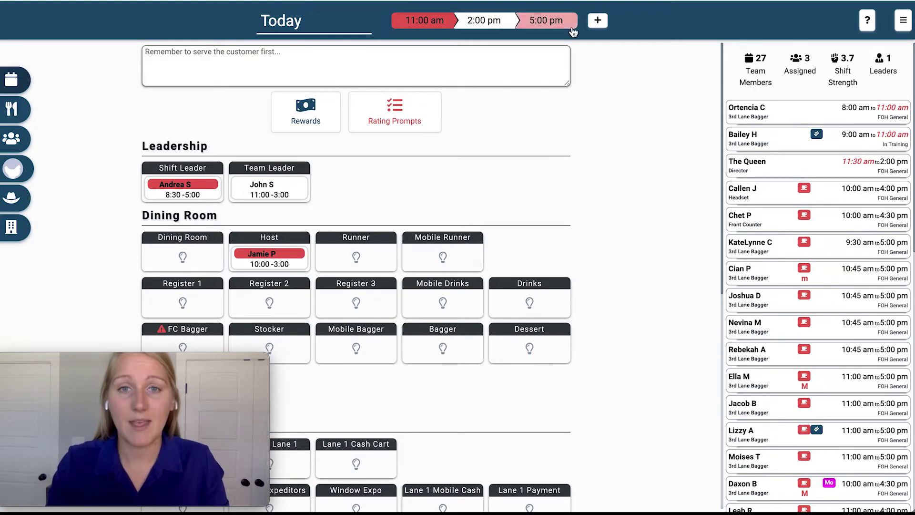
Step: View today's 2:00 pm and 5:00 pm front-of-house layouts
click(489, 20)
click(546, 22)
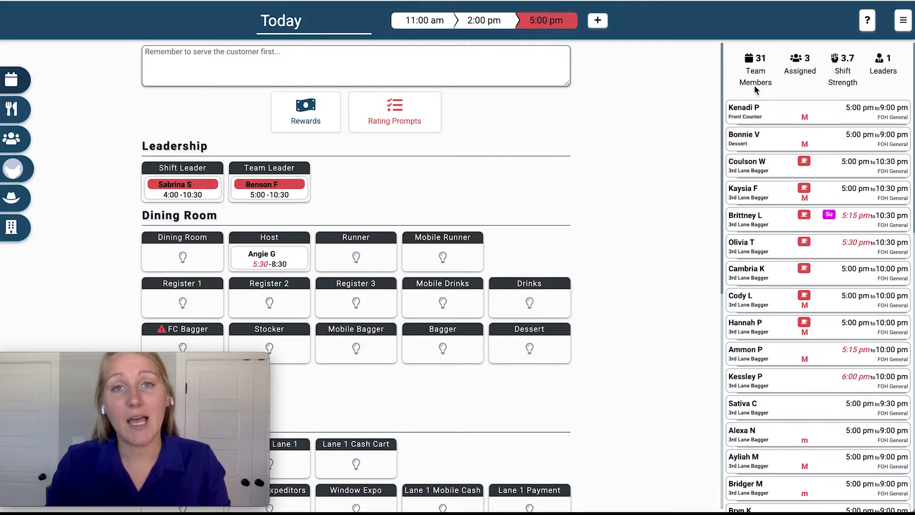
Step: Switch to today's 11:00 am layout and assign the unplaced 9:00 am to 4:00 pm Team Leader shift to Mobile Runner
click(428, 24)
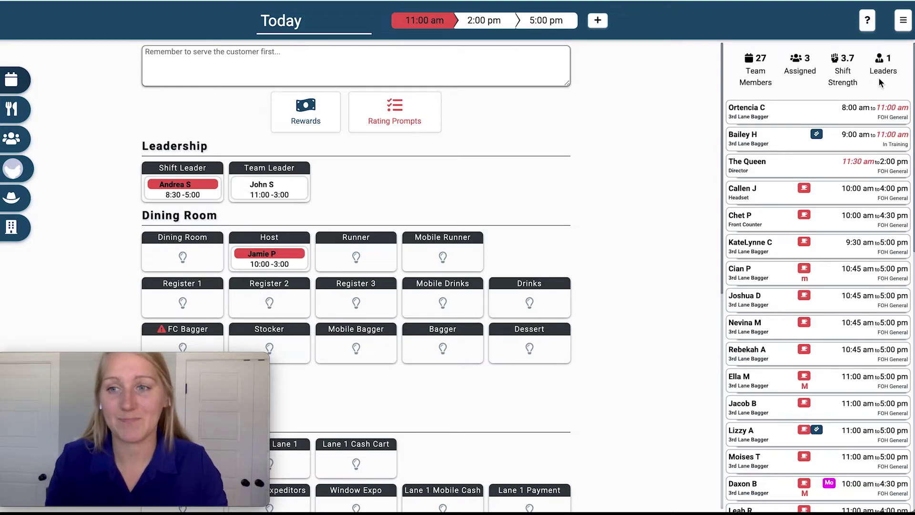
scroll(833, 228, down, 1)
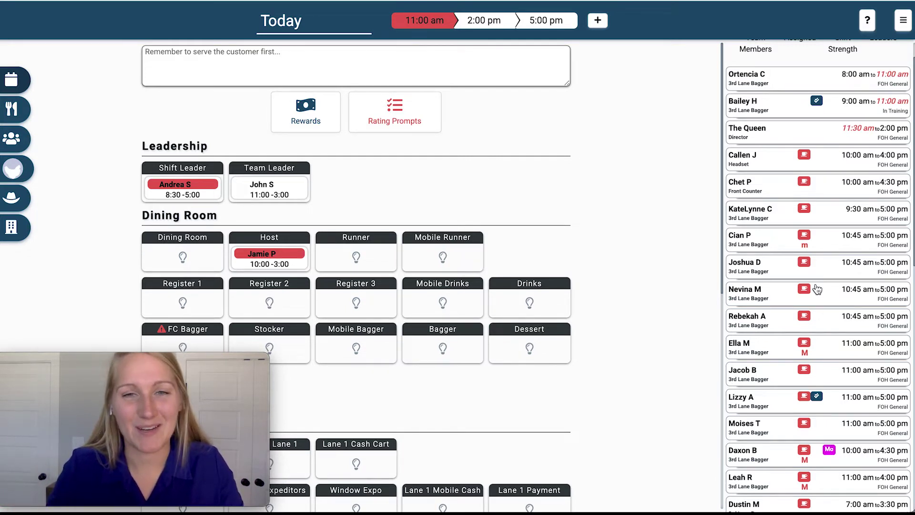
scroll(816, 288, down, 10)
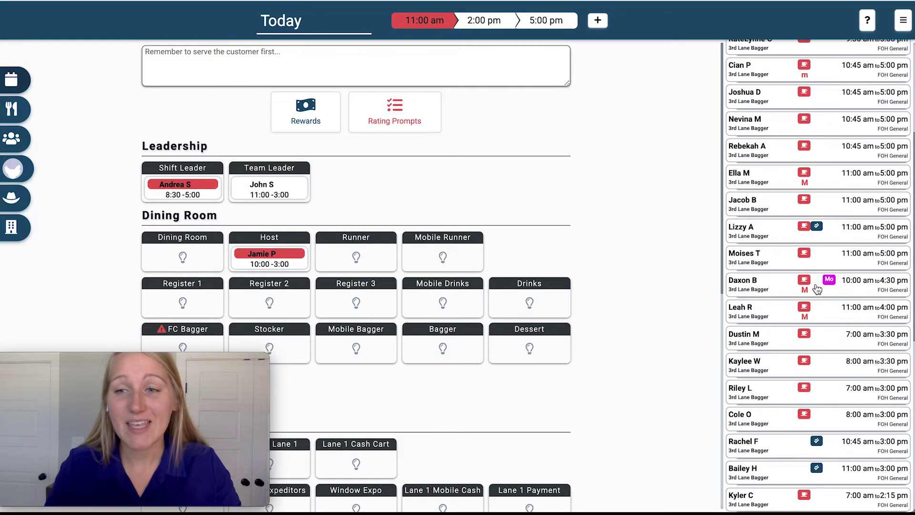
scroll(817, 289, down, 4)
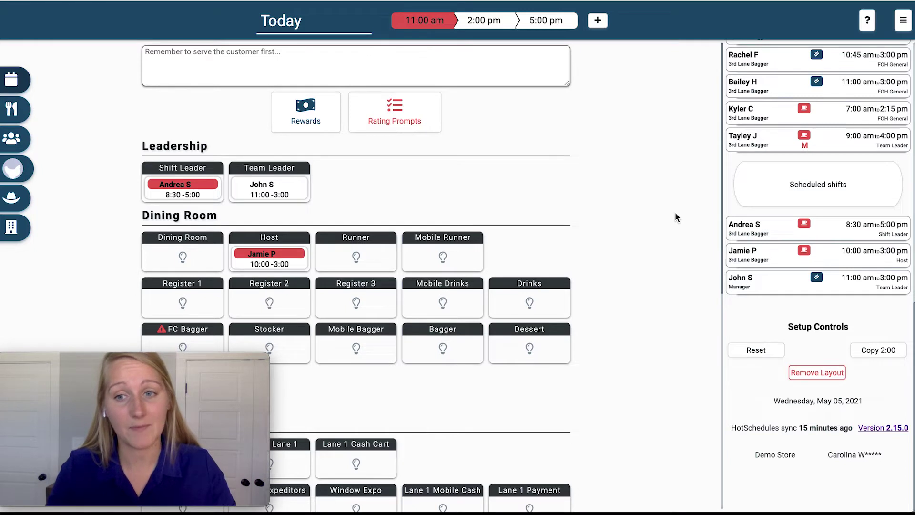
scroll(791, 198, up, 1)
drag(783, 172, 443, 254)
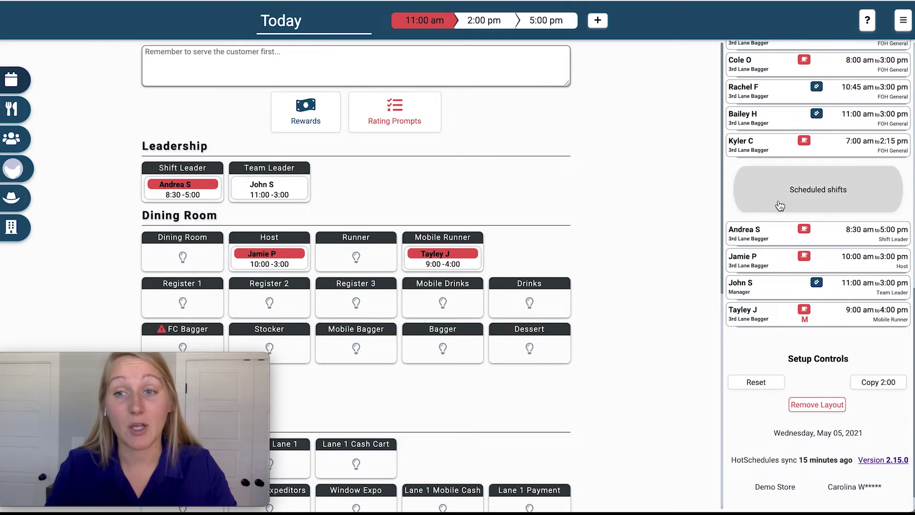
Step: Cross off the 10:00 am to 4:00 pm Headset, 9:00 to 11:00 am In Training and 8:00 to 11:00 am team members
scroll(780, 205, up, 1)
scroll(780, 205, up, 5)
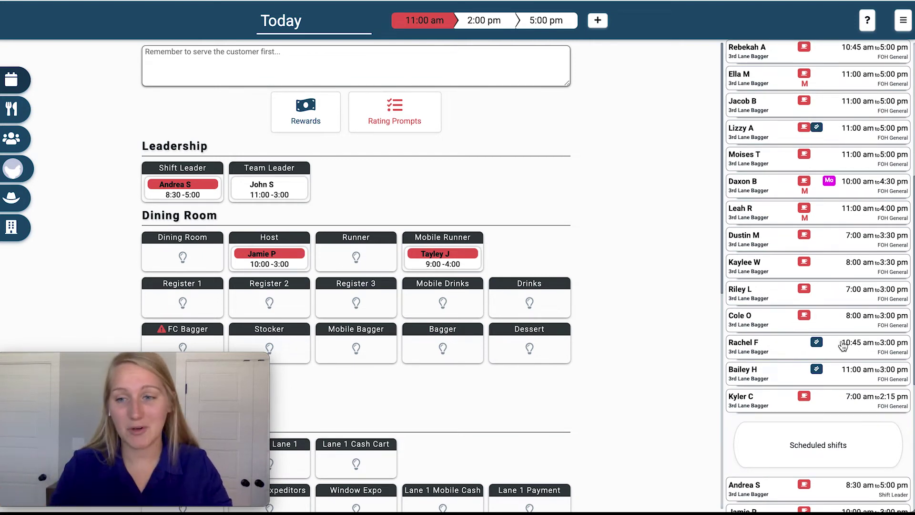
scroll(843, 347, down, 3)
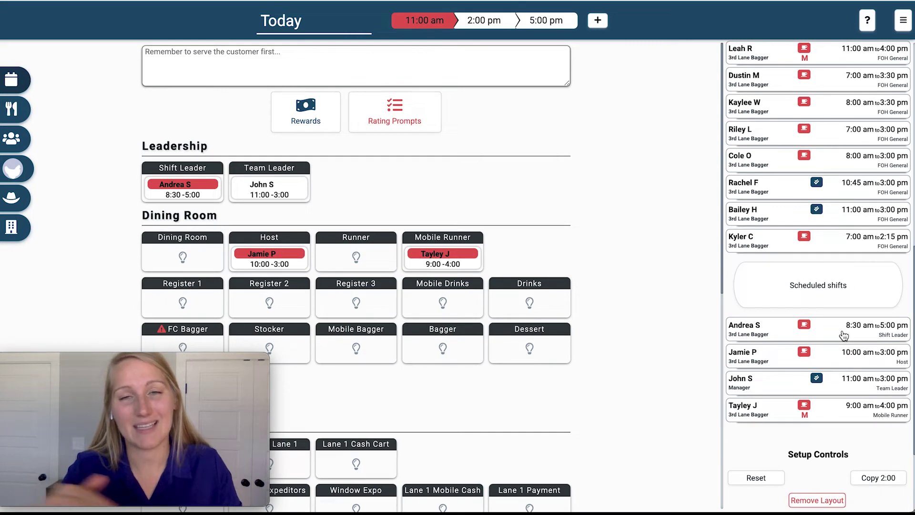
scroll(844, 336, up, 9)
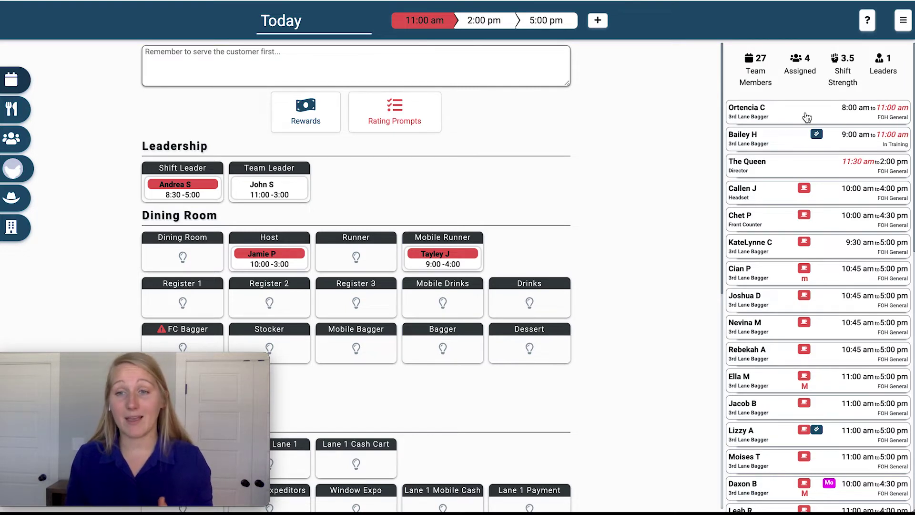
click(825, 198)
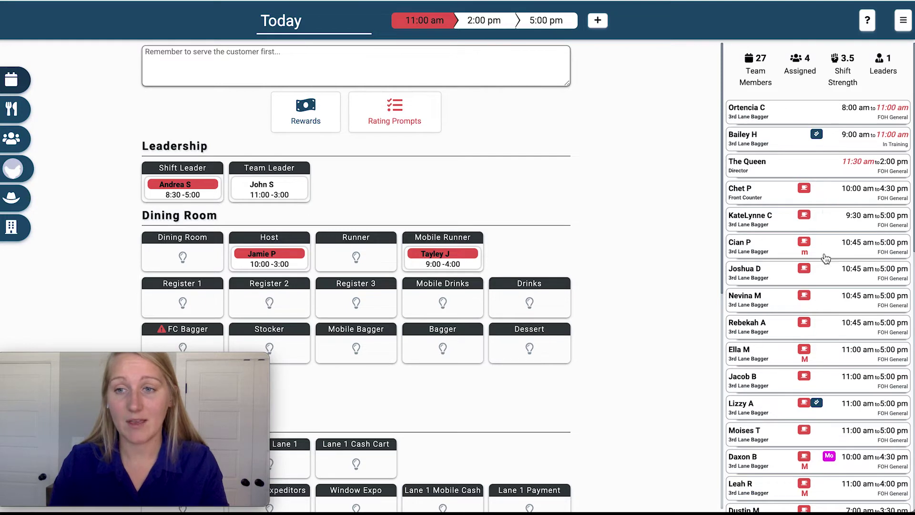
click(833, 146)
click(828, 112)
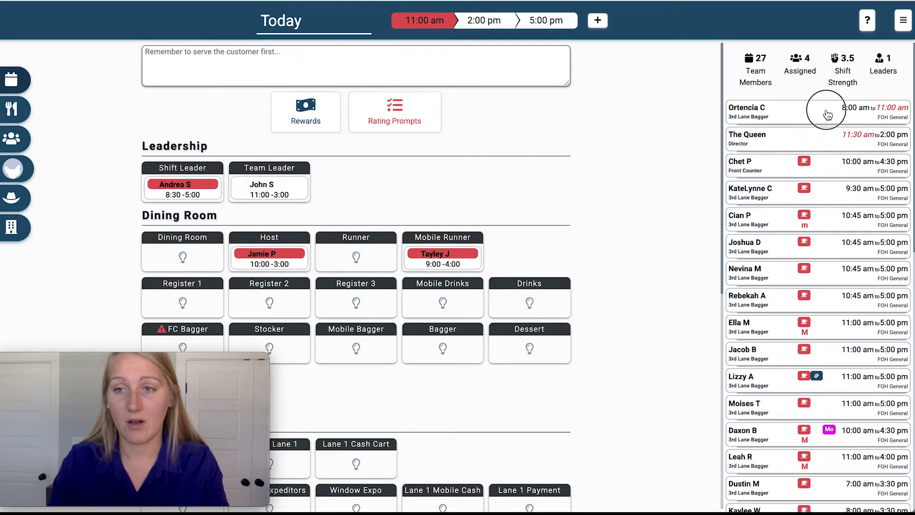
Step: Restore the crossed-off 10:00 am to 4:00 pm Headset team member in the 11:00 am shift list
scroll(829, 243, down, 6)
scroll(828, 242, down, 2)
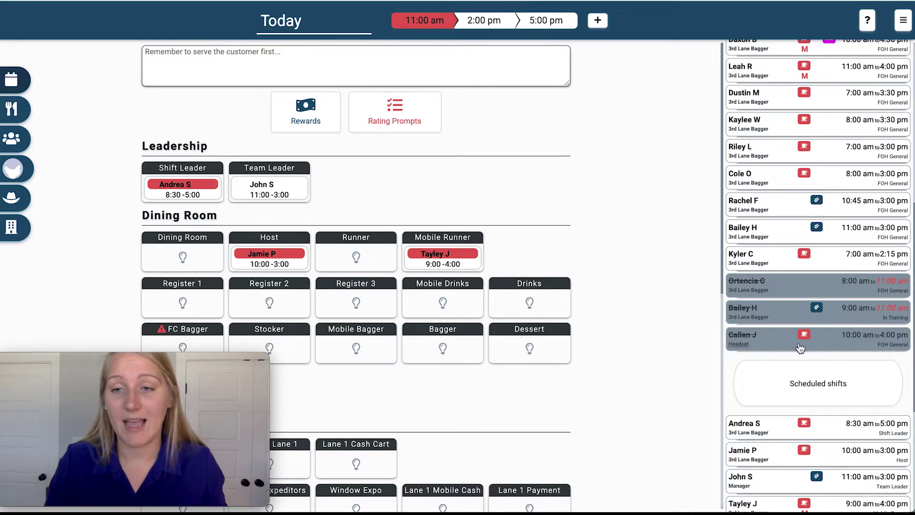
click(824, 342)
scroll(824, 337, up, 8)
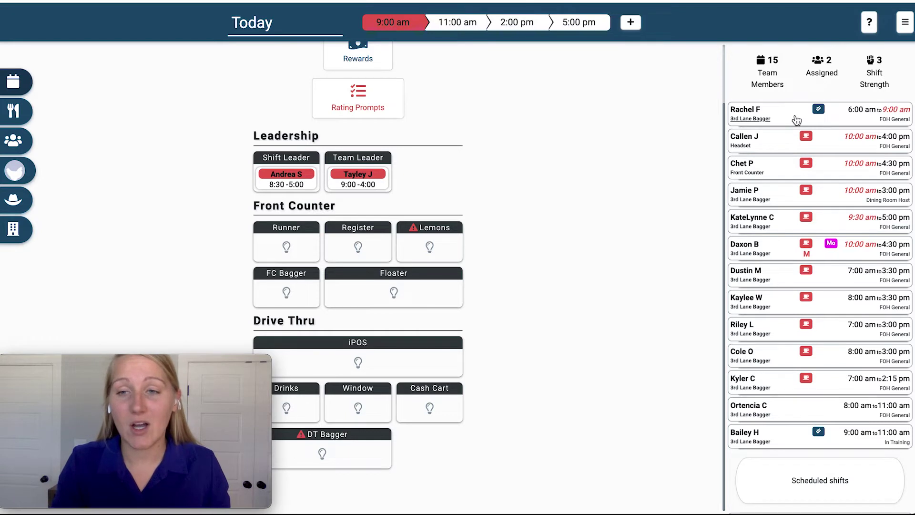
Step: In the 9:00 am layout, assign the 6:00-9:00 shift to Runner, 10:00-4:00 to Register, 10:00-3:00 to Lemons and 7:00-3:30 to FC Bagger
drag(797, 119, 303, 248)
drag(777, 120, 359, 243)
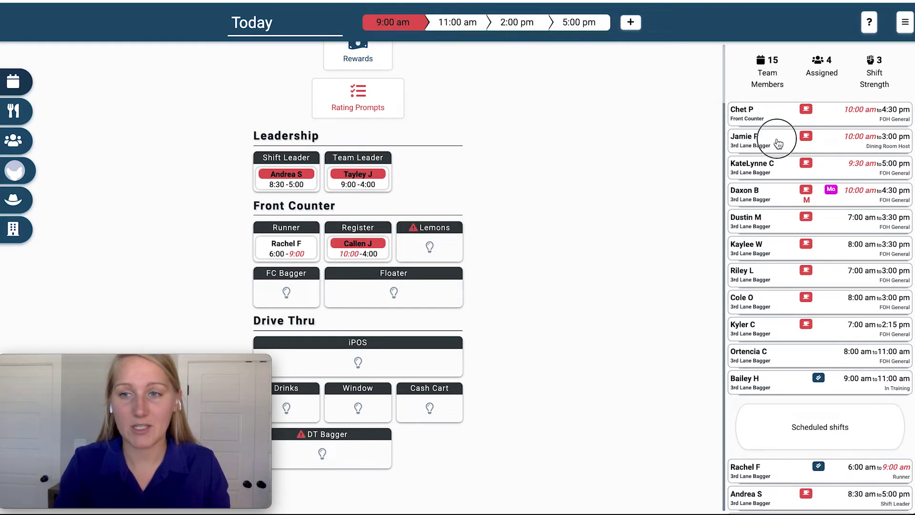
drag(778, 143, 453, 246)
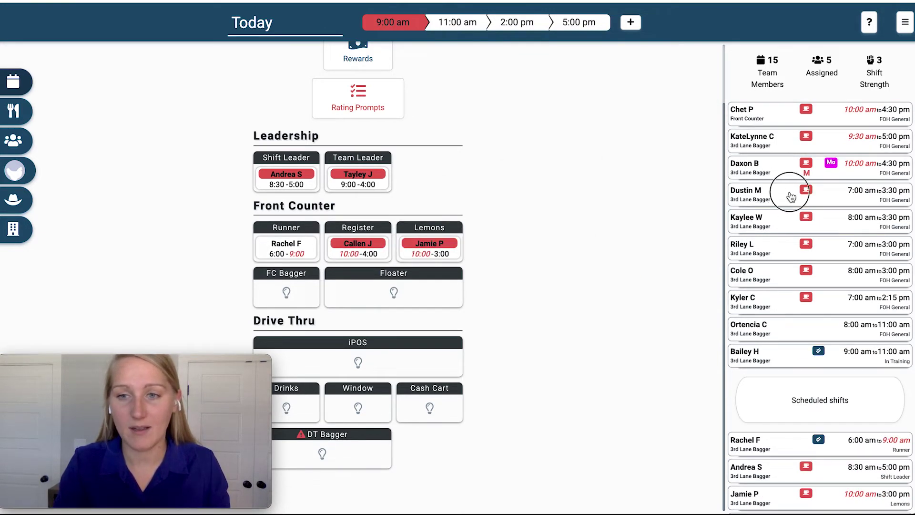
drag(791, 197, 303, 297)
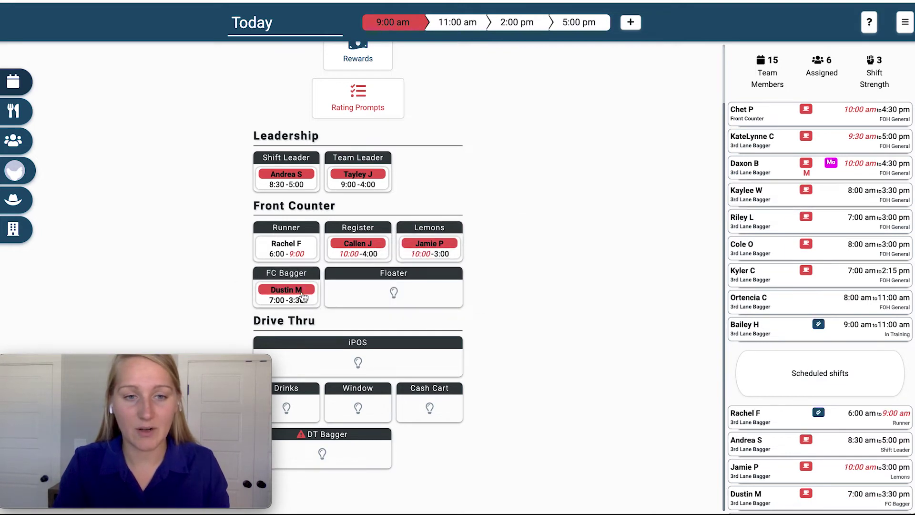
Step: Assign the 8:00-3:30 and 7:00-3:00 shifts to Floater and add the 9:00-11:00 In Training team member to FC Bagger
drag(781, 195, 458, 305)
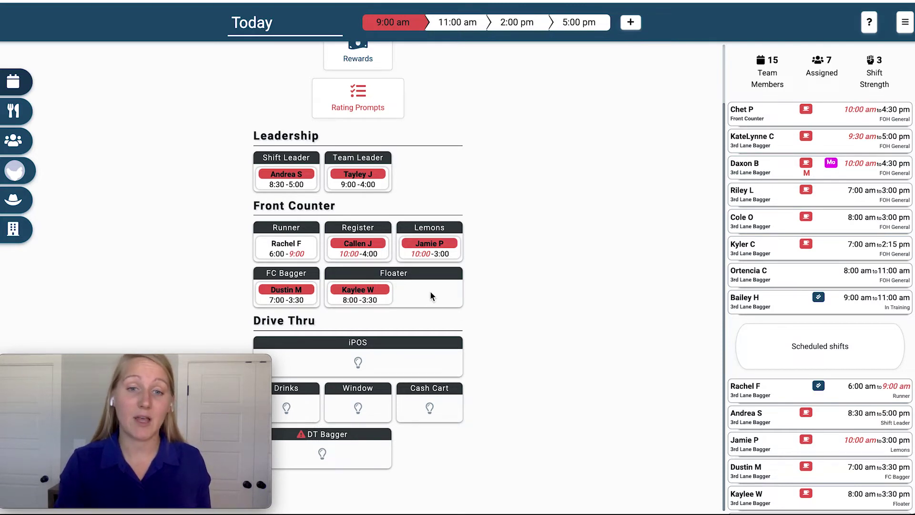
drag(780, 195, 437, 292)
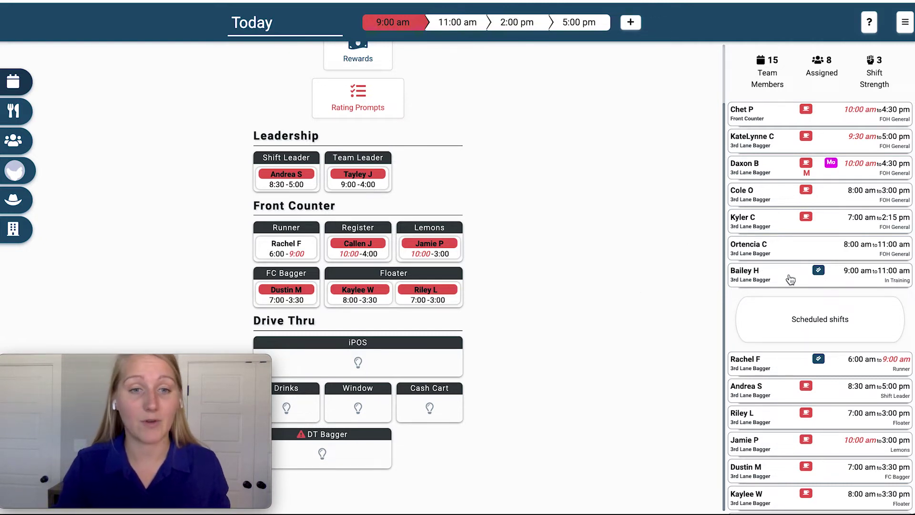
drag(791, 279, 279, 297)
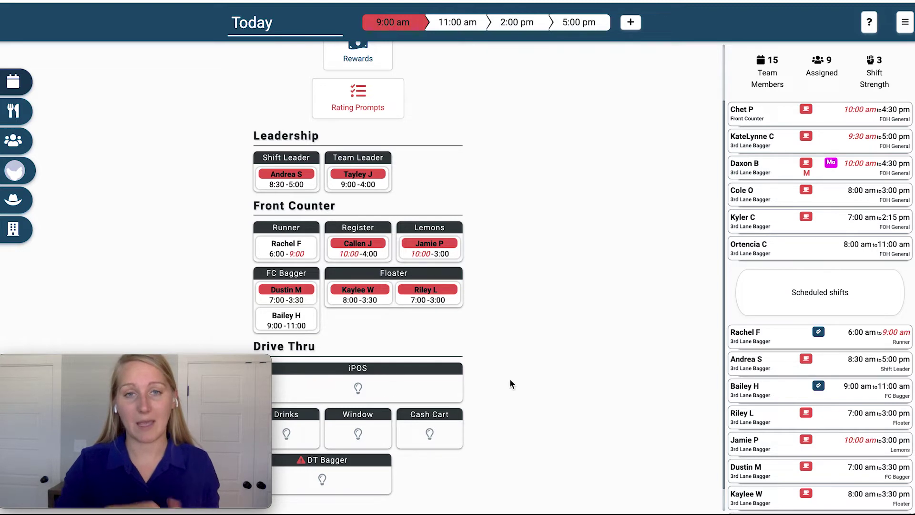
Step: In Drive Thru, assign the two 10:00-4:30 shifts to iPOS, the 9:30-5:00 shift to Cash Cart and the 7:00-2:15 shift to Window
scroll(521, 375, up, 2)
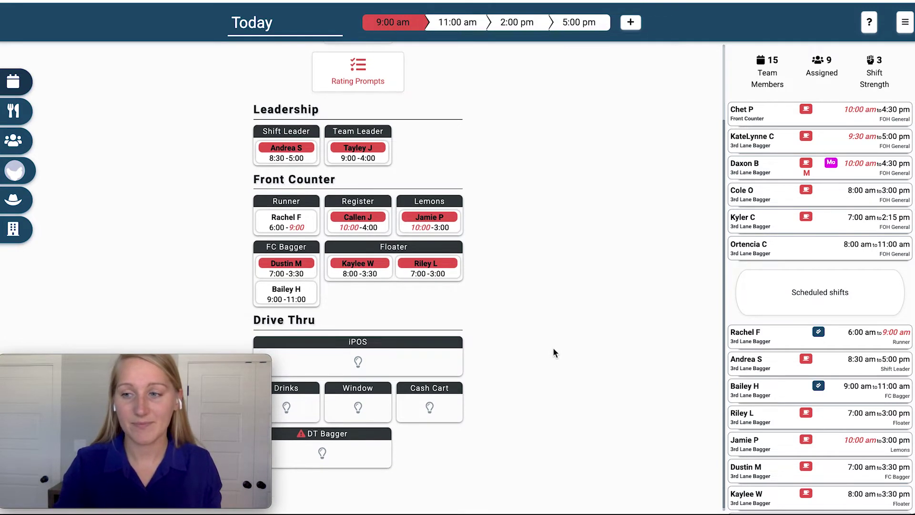
scroll(554, 352, down, 1)
scroll(554, 352, up, 1)
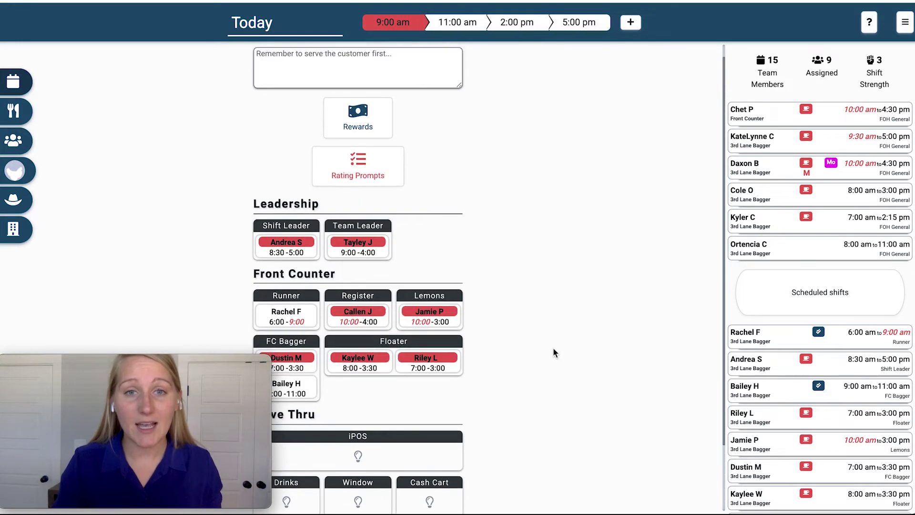
scroll(528, 210, down, 2)
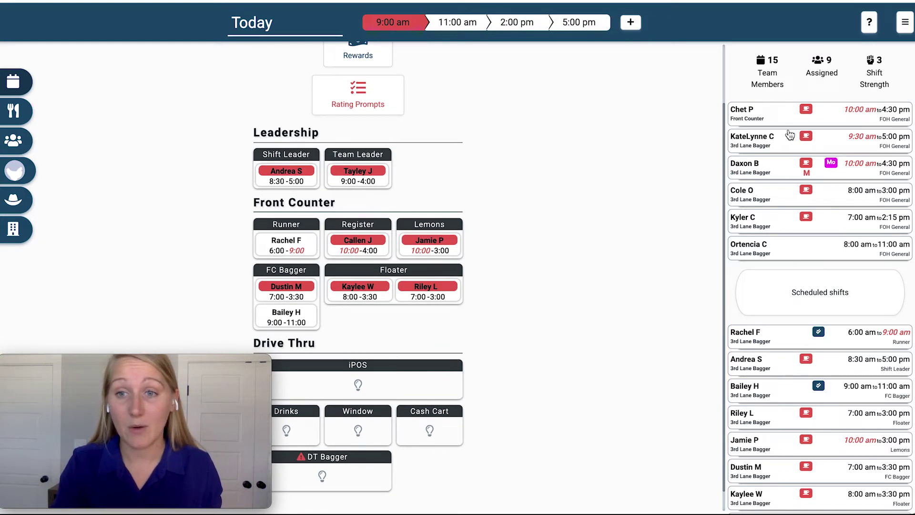
drag(781, 117, 405, 388)
scroll(541, 364, down, 1)
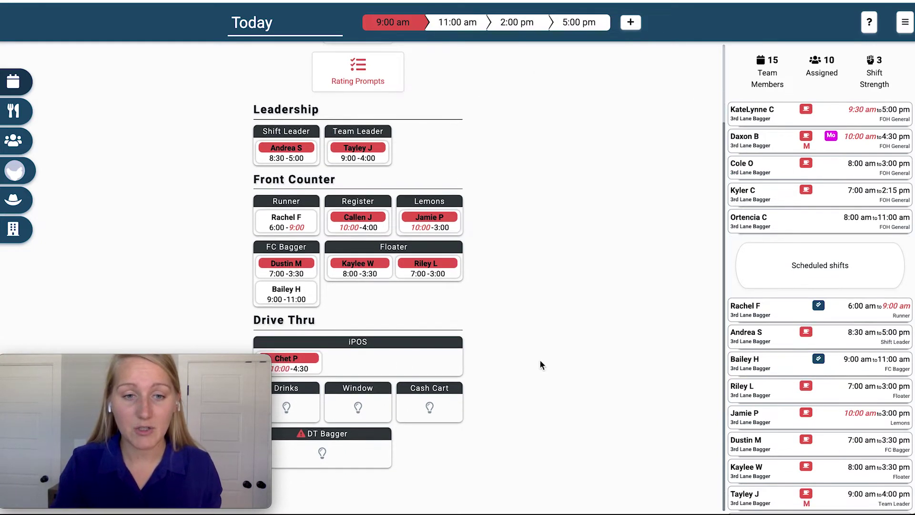
drag(762, 143, 399, 368)
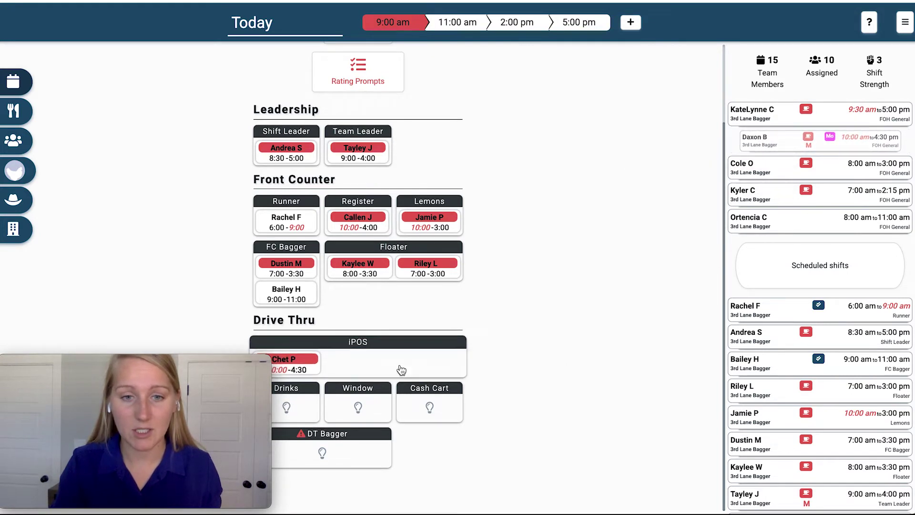
drag(767, 118, 430, 408)
drag(787, 141, 359, 405)
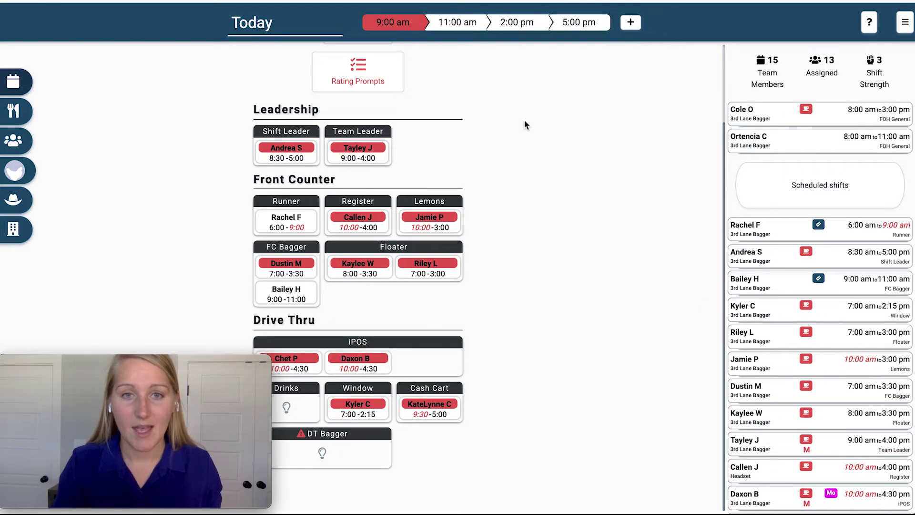
Step: Create a layout for today with a custom time of 10:00 am and compare it with the 9:00 am layout
click(631, 22)
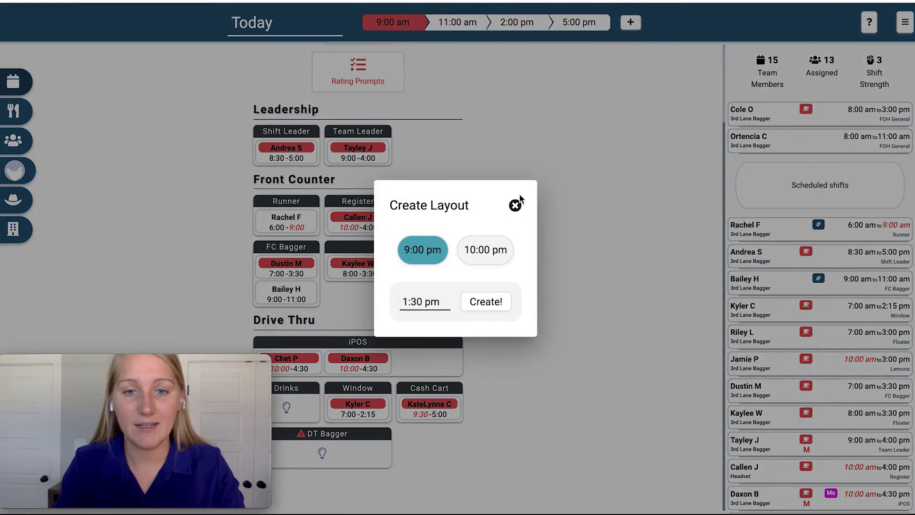
click(436, 306)
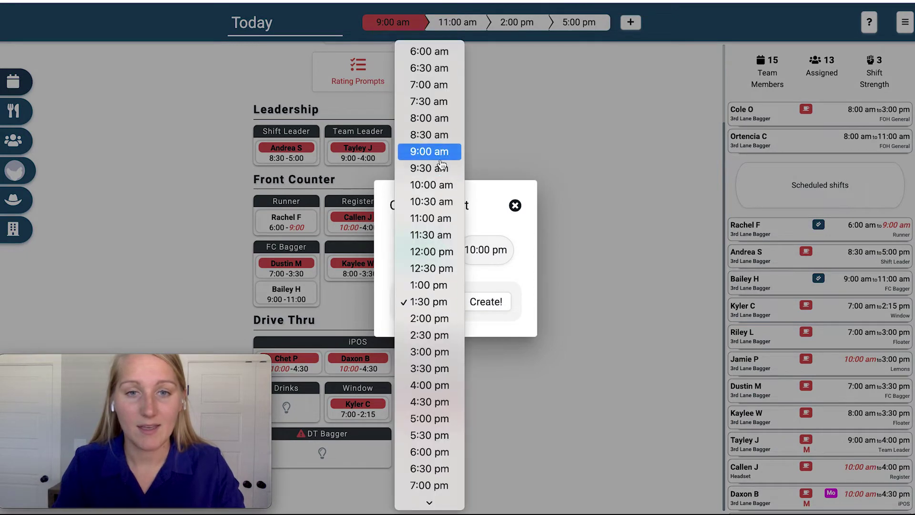
click(429, 184)
click(486, 301)
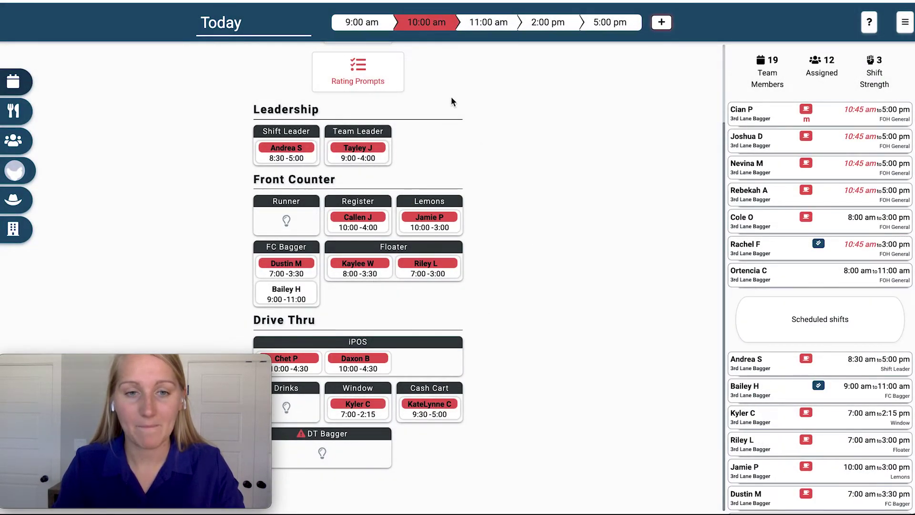
click(366, 28)
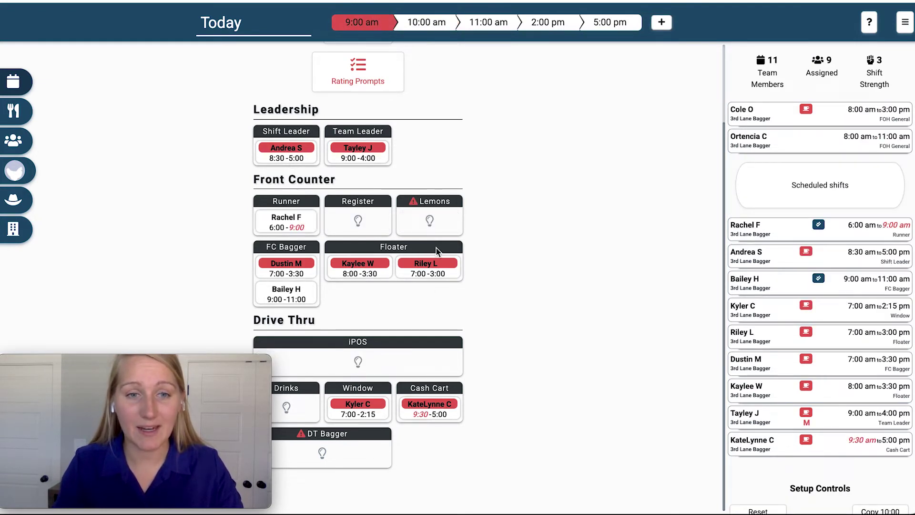
click(432, 30)
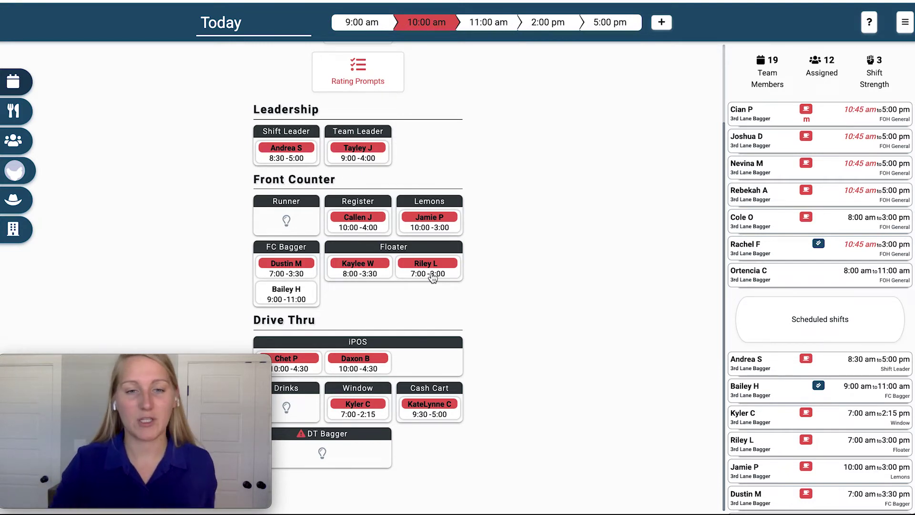
Step: In the 10:00 am layout, move the 7:00-3:00 Floater to Runner and the 8:00-3:30 Floater to iPOS
drag(428, 266, 302, 224)
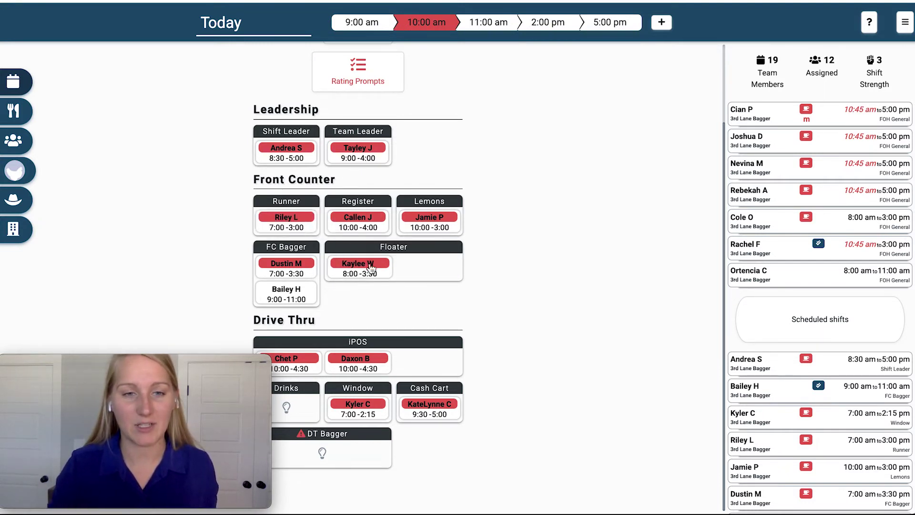
drag(370, 267, 444, 366)
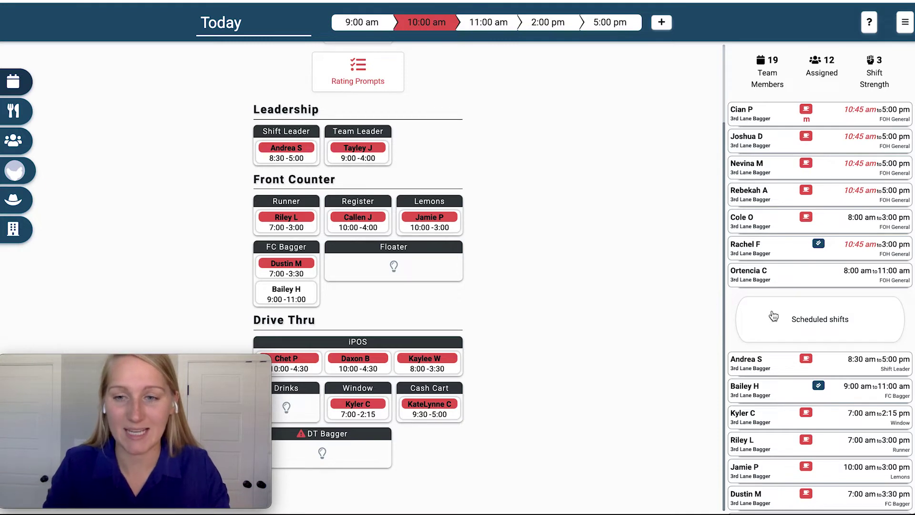
Step: Reset the position assignments of the 10:00 am layout
scroll(777, 316, down, 7)
scroll(779, 317, down, 1)
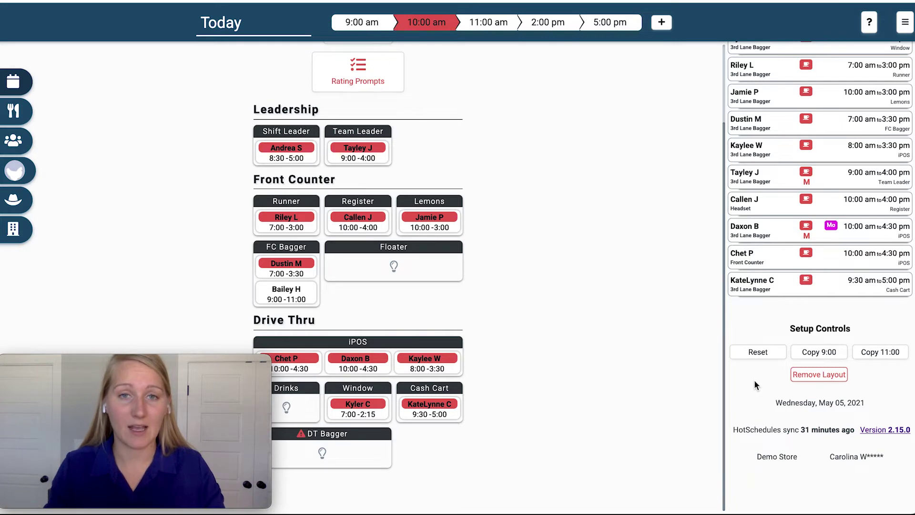
click(759, 355)
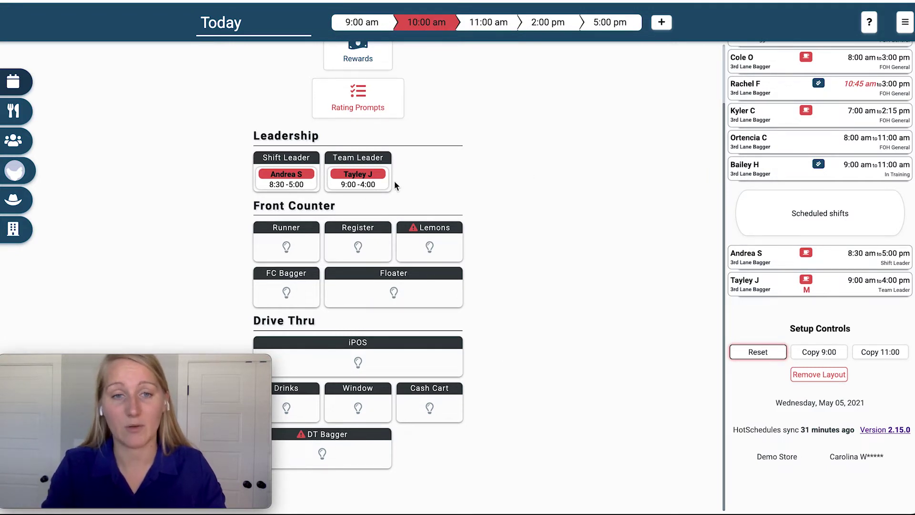
Step: Copy the 9:00 am assignments into the 10:00 am layout and compare the result with the 9:00 am layout
click(826, 357)
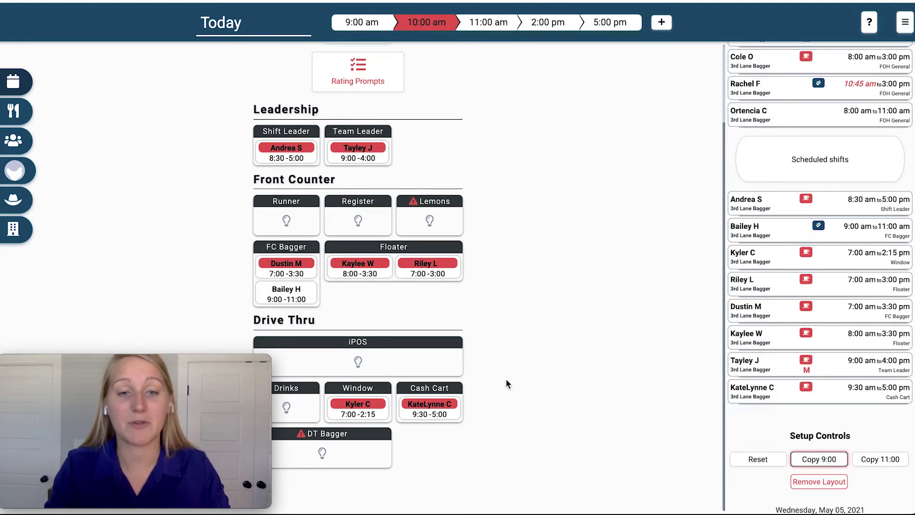
click(362, 23)
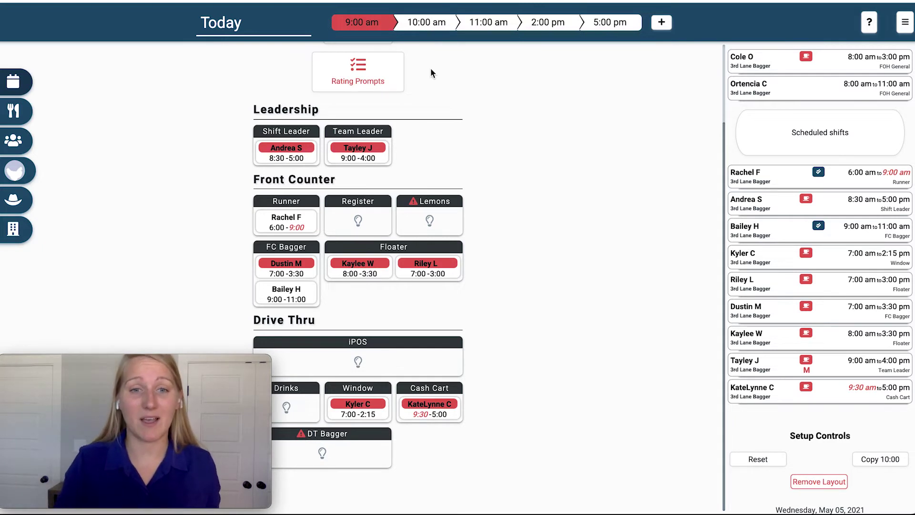
Step: Switch to Back of House and assign the 7:30-4:00 and 8:30-4:00 team members to Secondary Fries in the 7:30 am layout
scroll(472, 193, up, 2)
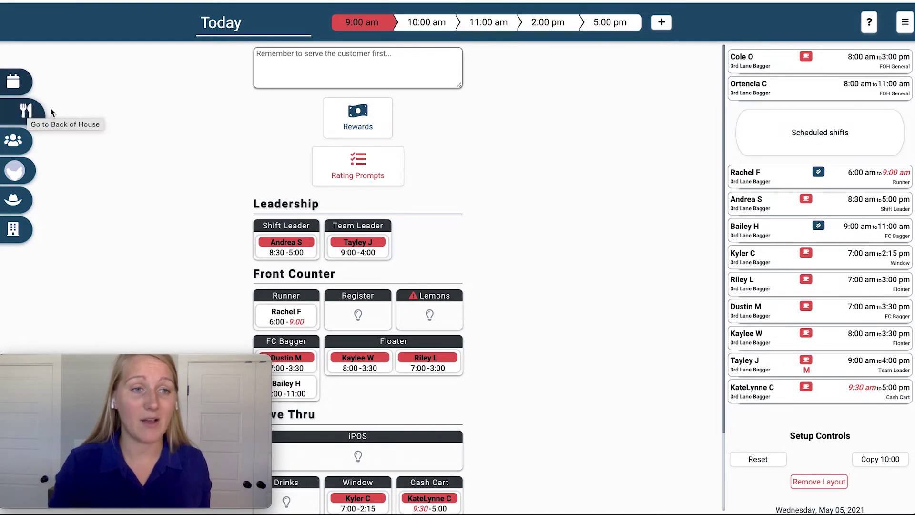
click(26, 112)
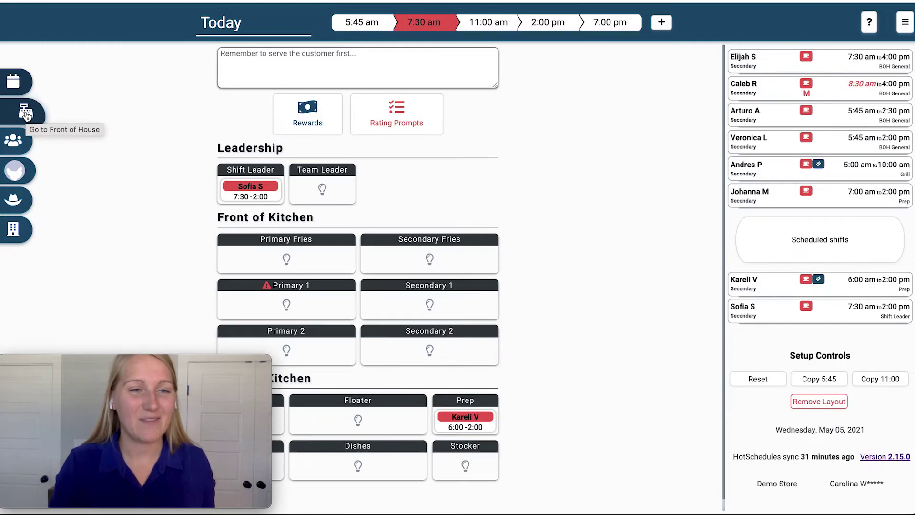
scroll(588, 292, up, 1)
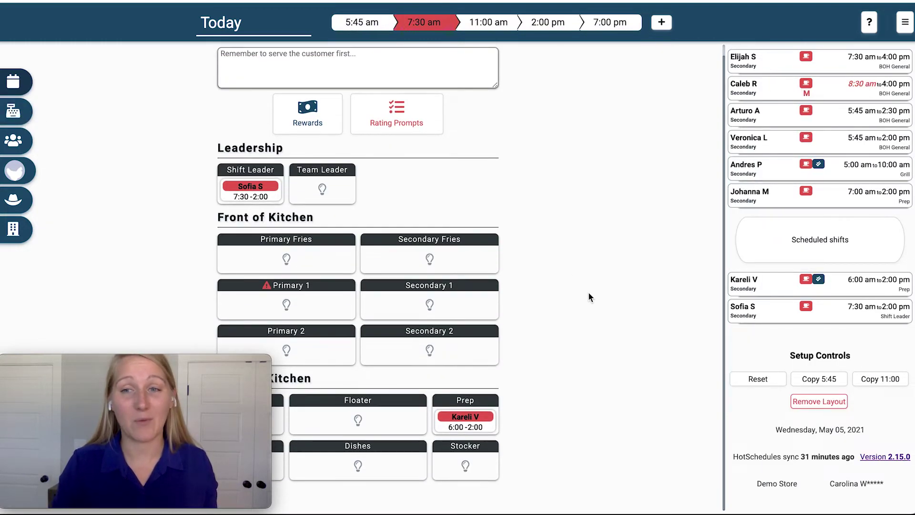
scroll(760, 199, up, 2)
drag(773, 120, 441, 259)
click(773, 118)
drag(773, 118, 443, 265)
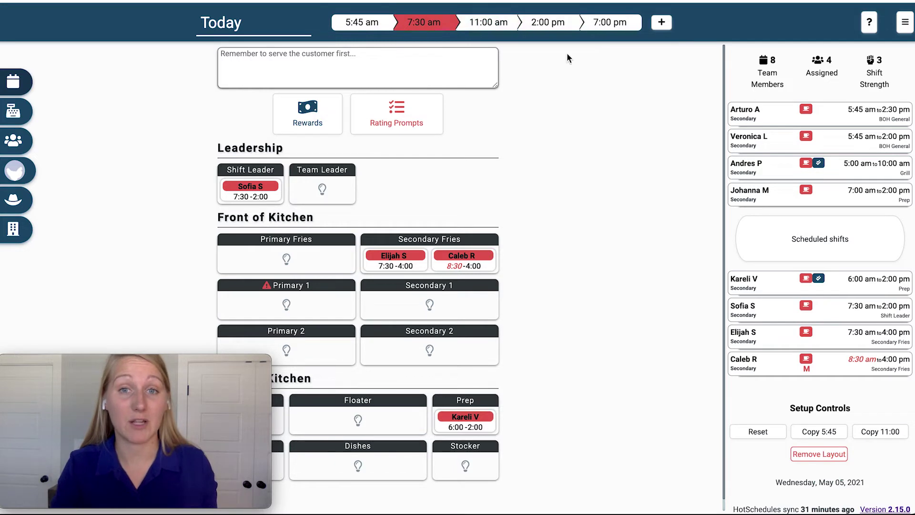
Step: Create a 9:00 am layout for Back of House
click(664, 24)
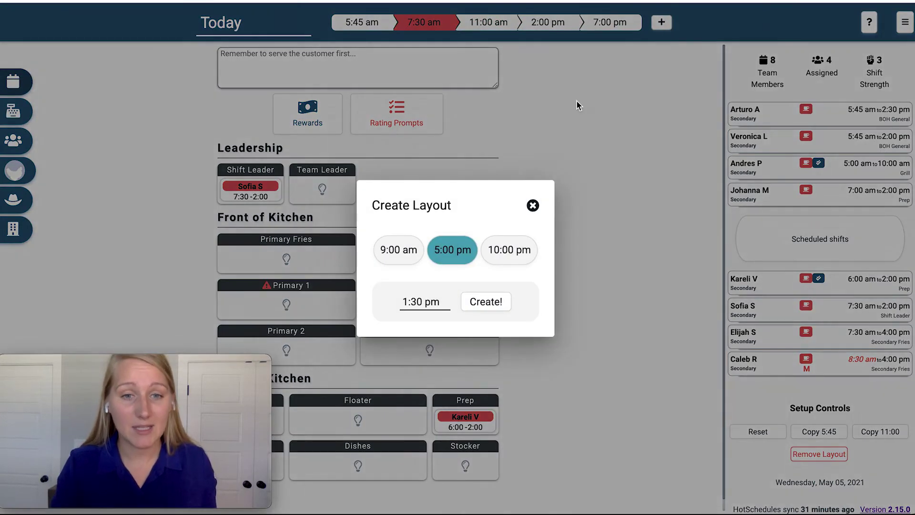
click(399, 260)
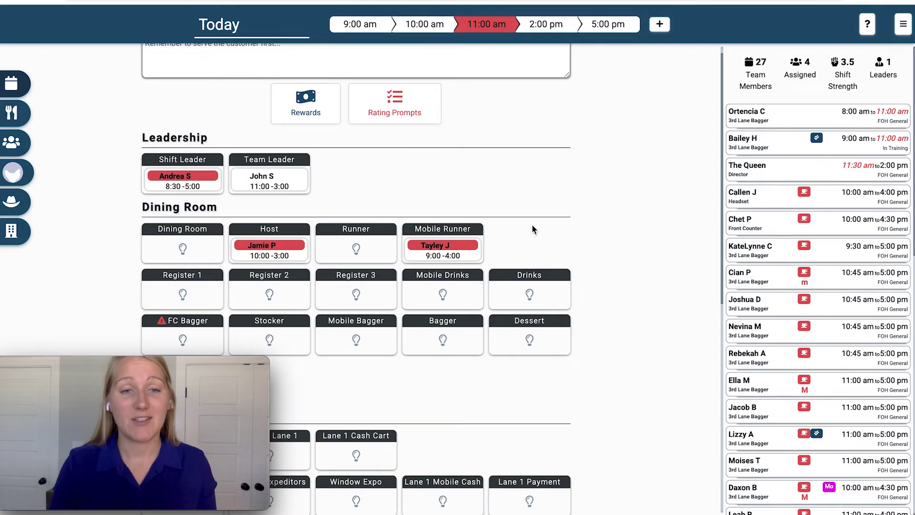
Step: In the Front of House 11:00 am layout, set the Host's break to pending, start it, and check the scheduled shifts list
scroll(532, 229, down, 2)
scroll(363, 143, up, 1)
scroll(377, 116, up, 1)
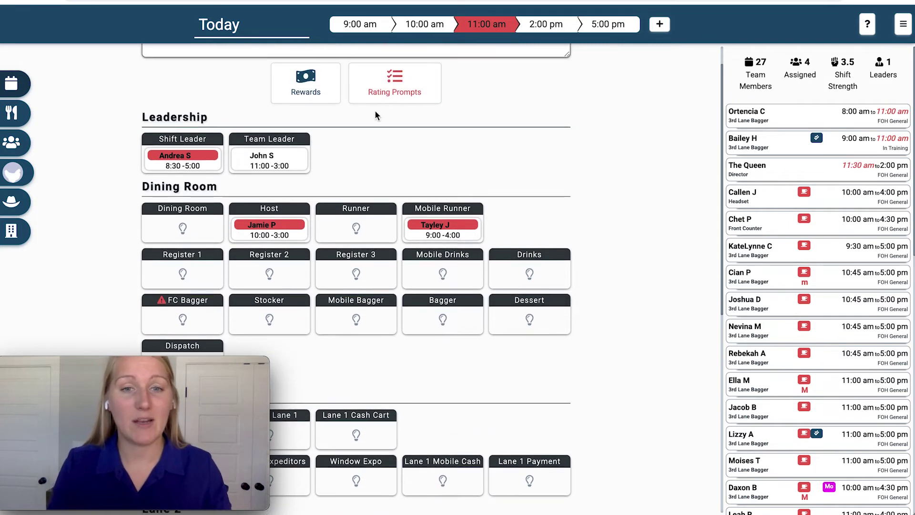
scroll(475, 193, up, 1)
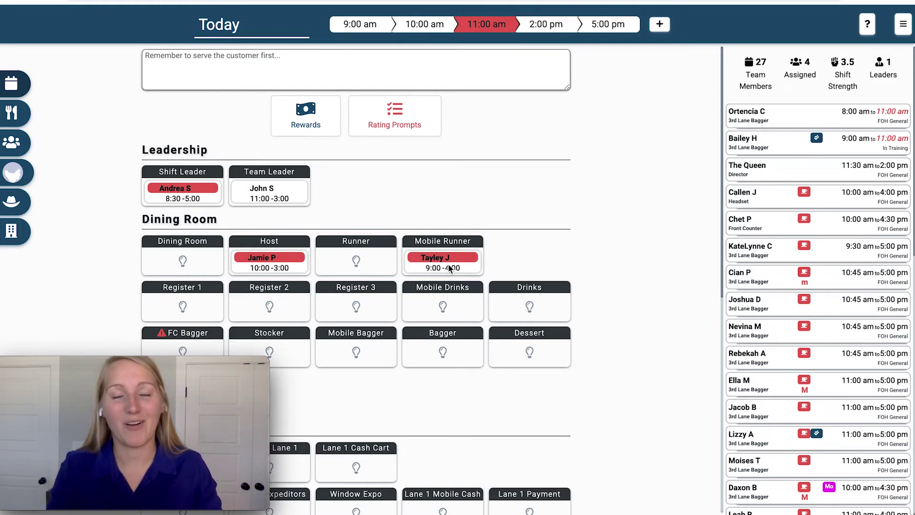
click(284, 260)
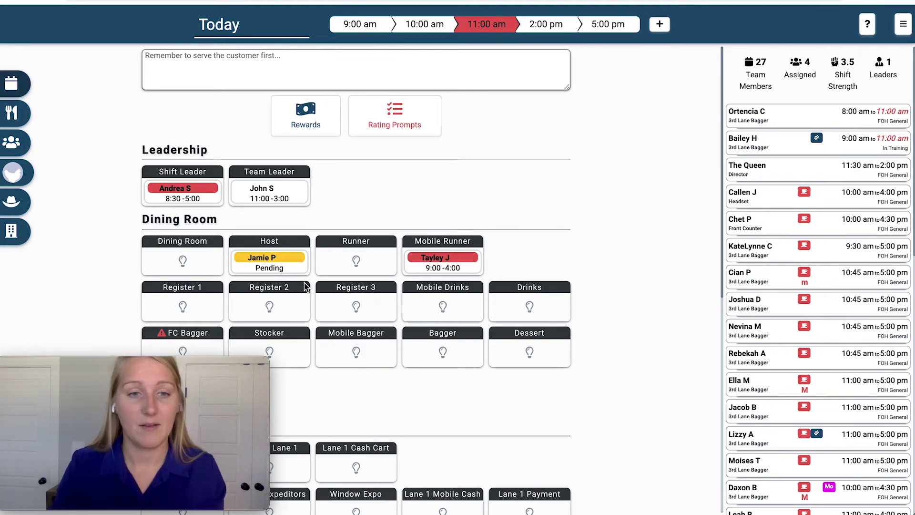
click(282, 264)
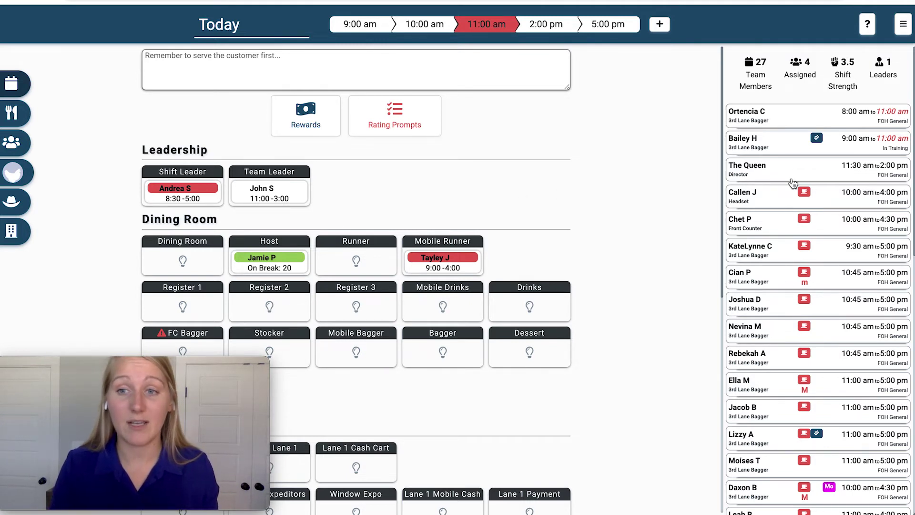
scroll(822, 277, down, 10)
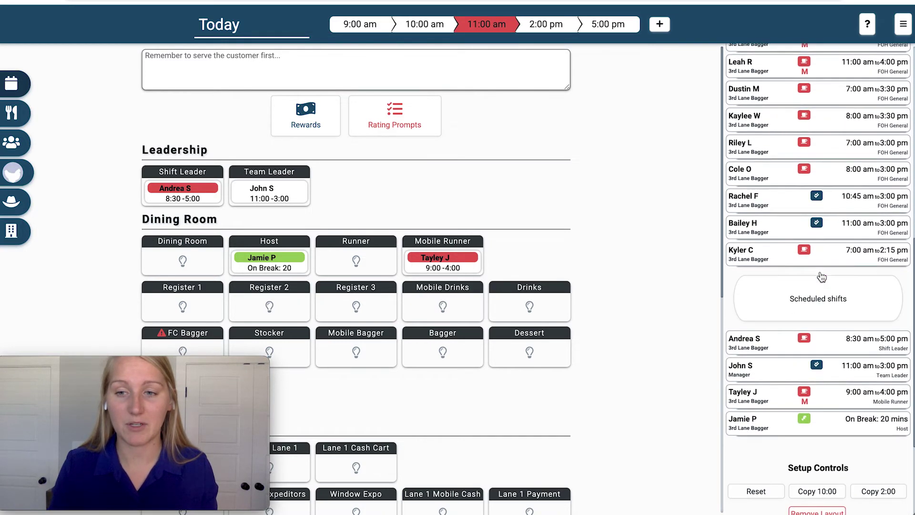
scroll(822, 277, down, 3)
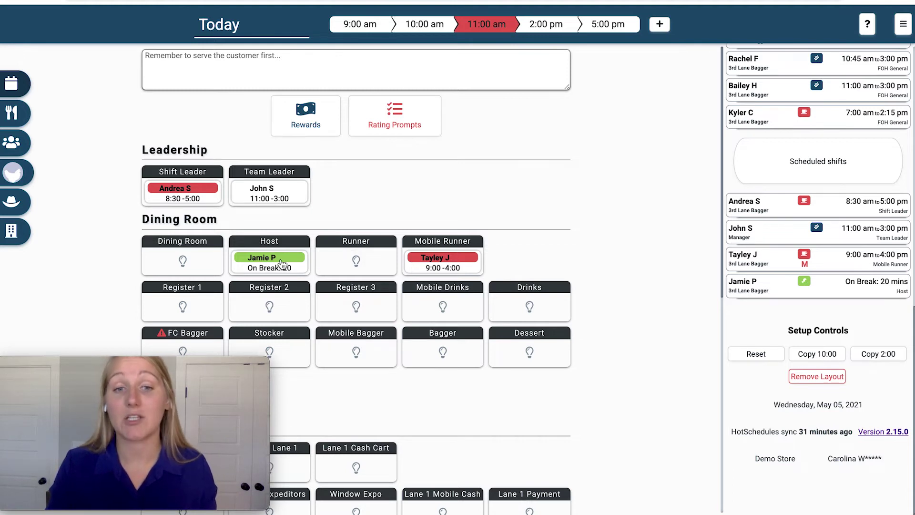
Step: Set the Mobile Runner's break to pending and put the Shift Leader on break
click(457, 263)
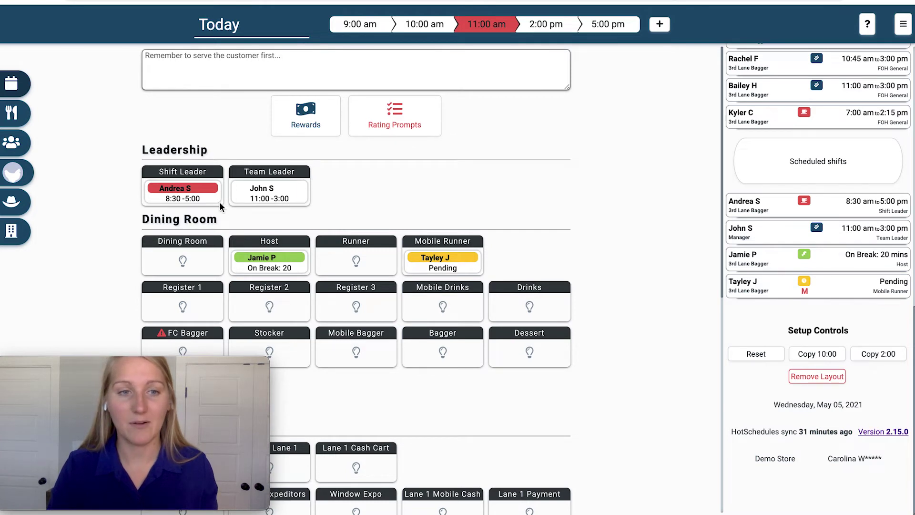
click(193, 190)
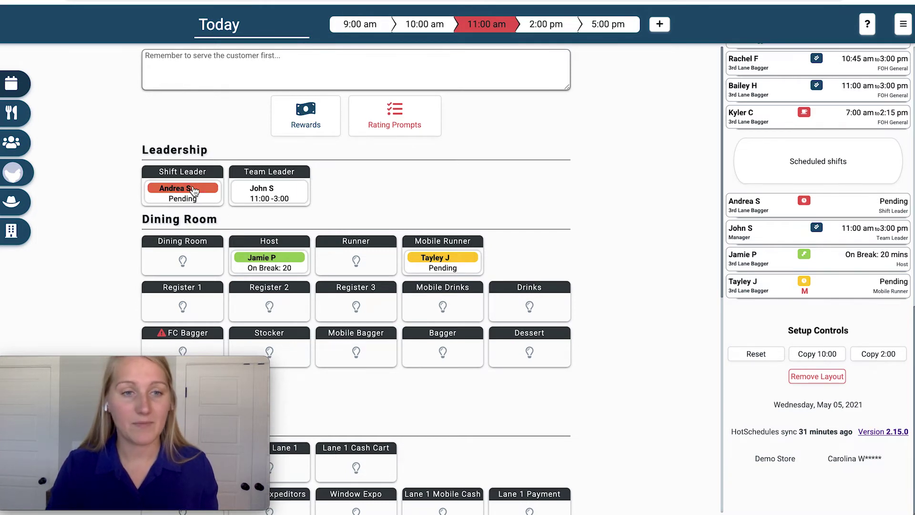
click(196, 190)
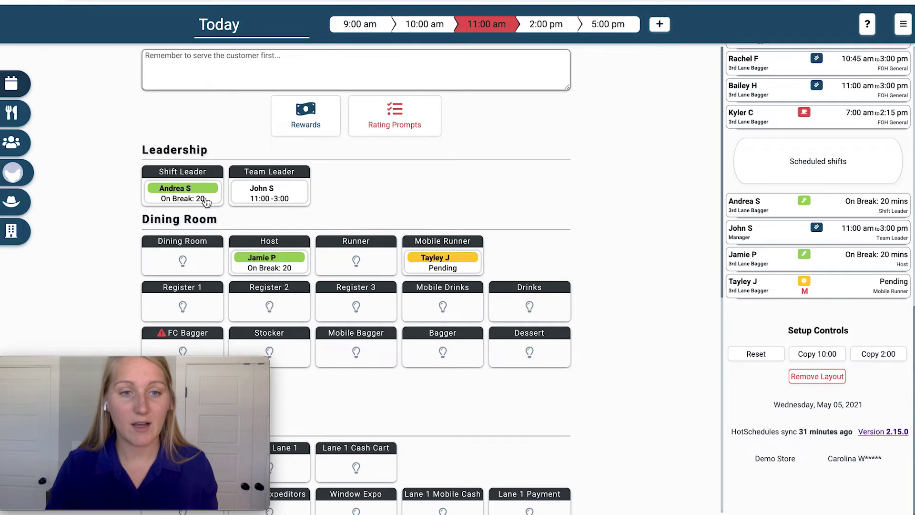
Step: Mark the Host's break as finished, reset it, and cycle through the break statuses again
click(272, 265)
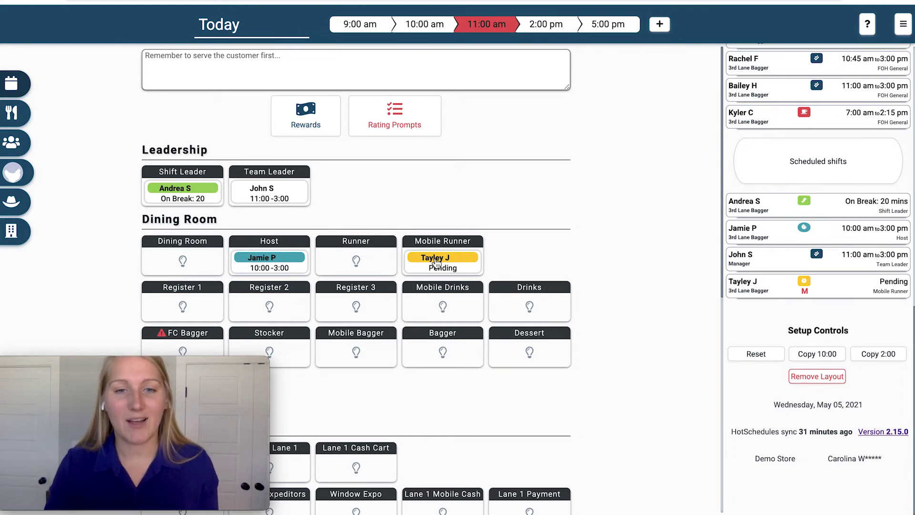
click(277, 264)
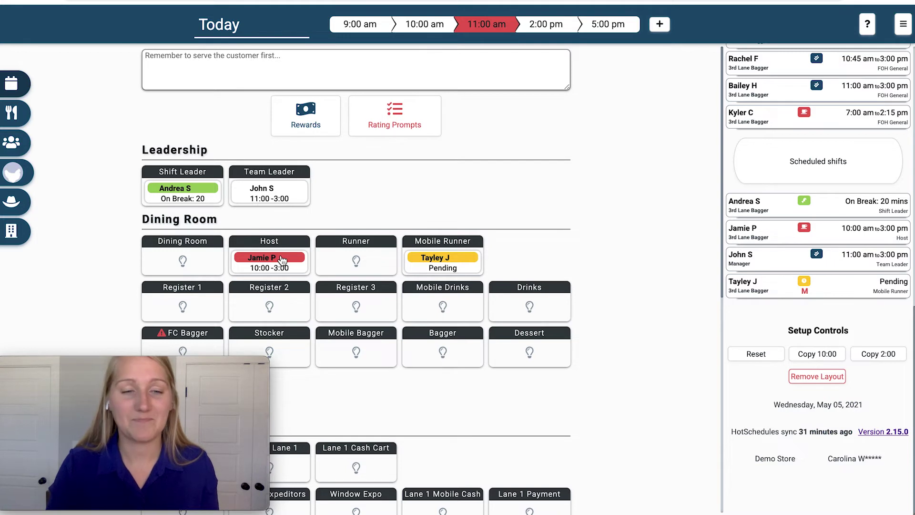
click(282, 260)
click(278, 262)
click(274, 263)
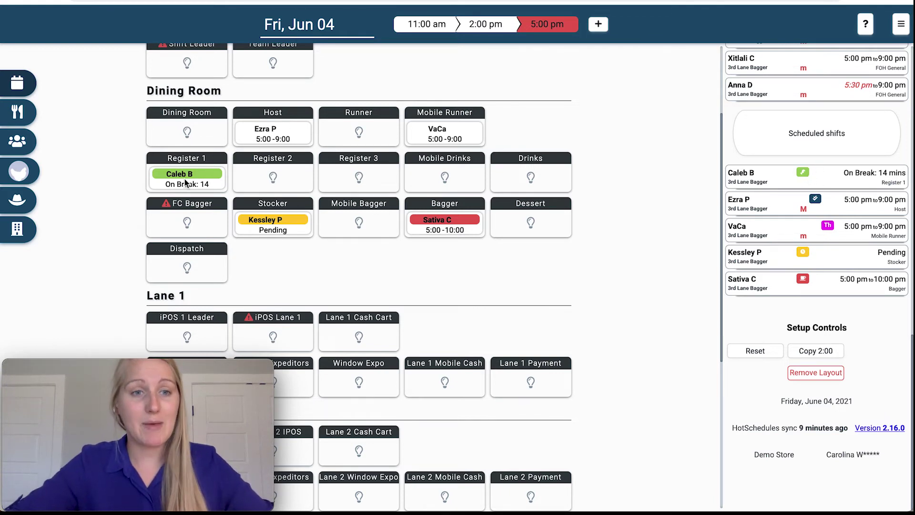
Step: Advance the break status of the Register 1 team member in the Fri, Jun 04 5:00 pm layout
click(203, 179)
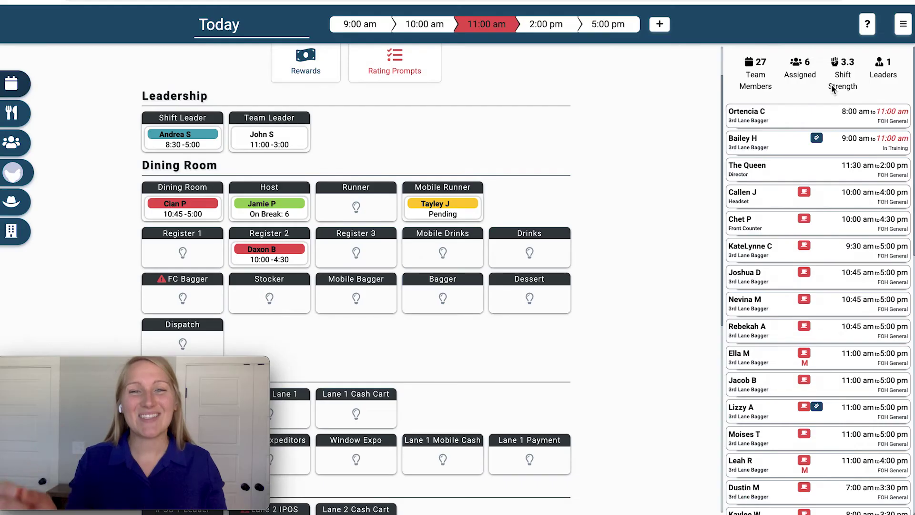
Step: Open the Team Members list and examine the position ratings table sorted by Last Updated
click(23, 146)
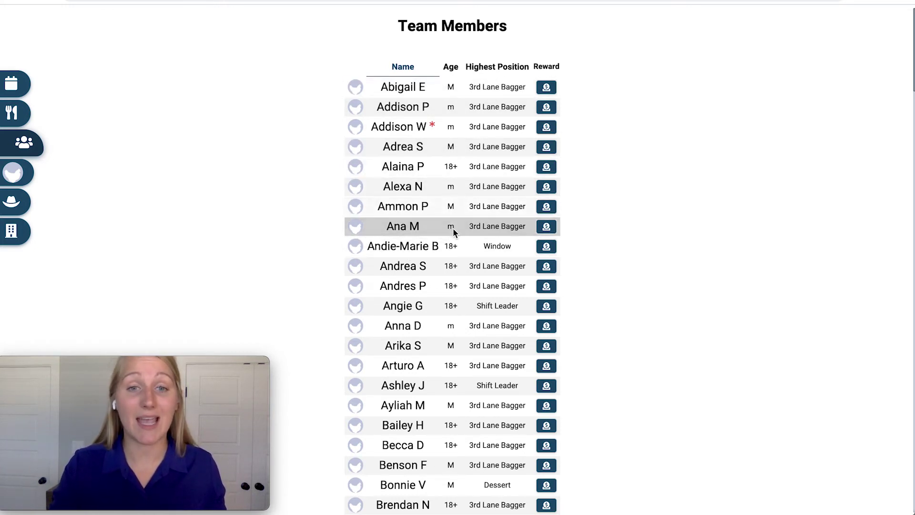
click(497, 67)
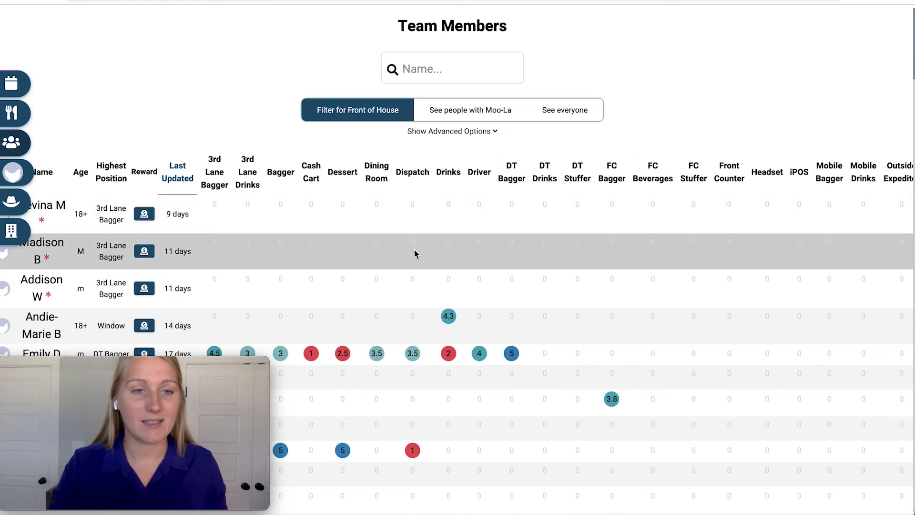
scroll(414, 255, down, 3)
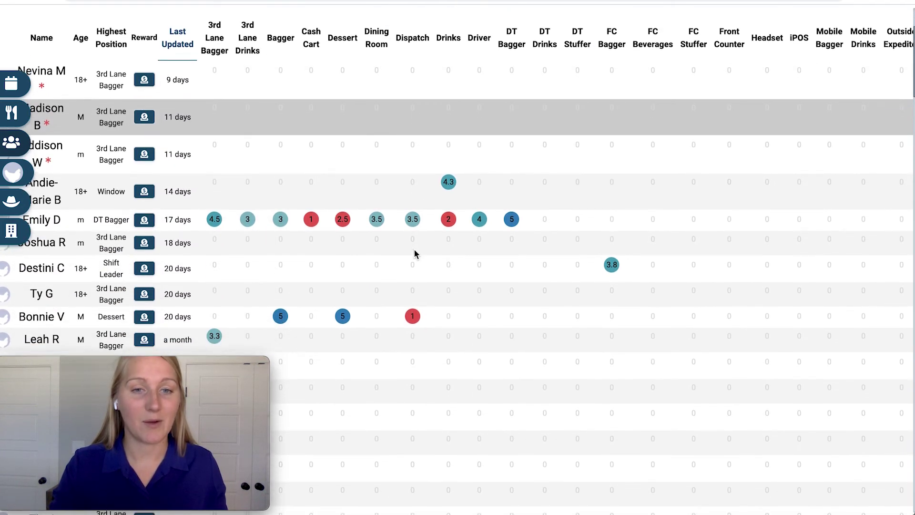
scroll(414, 253, down, 3)
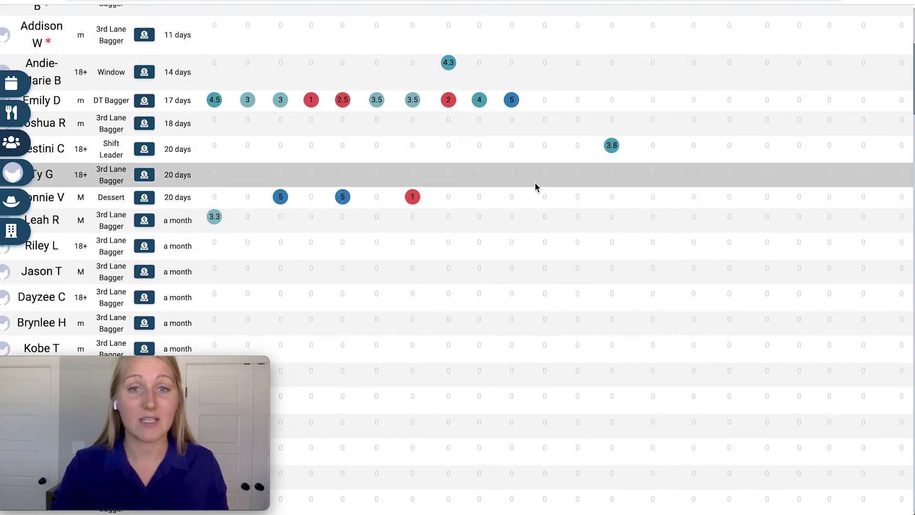
scroll(536, 186, up, 1)
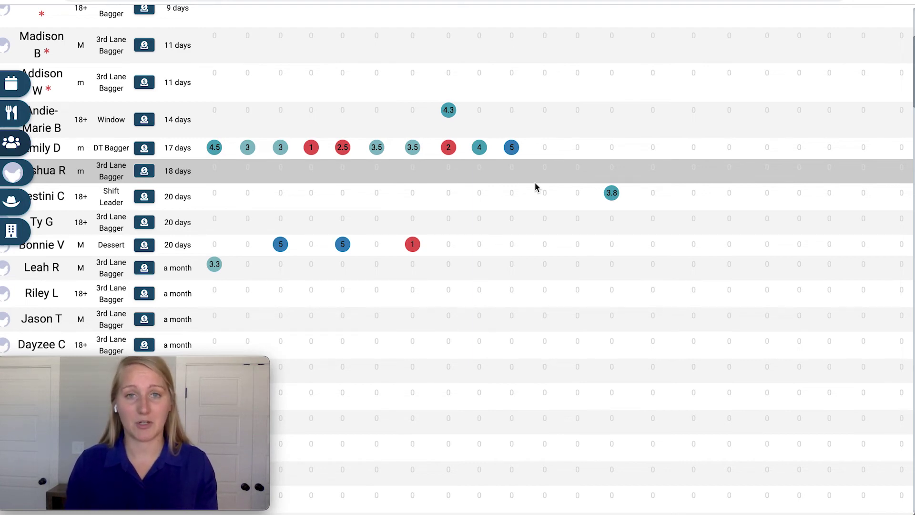
scroll(537, 187, up, 4)
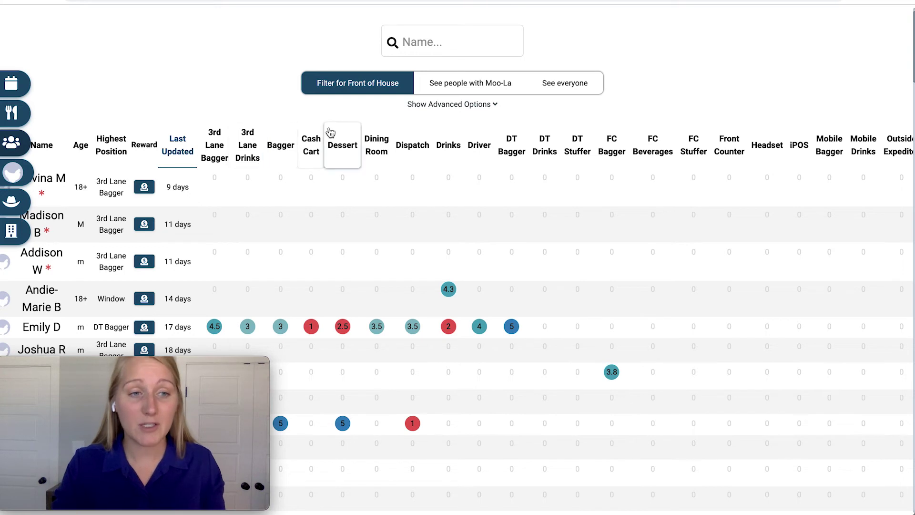
Step: Search the team members by first name, clear the search, and look over the full Front of House list
click(445, 40)
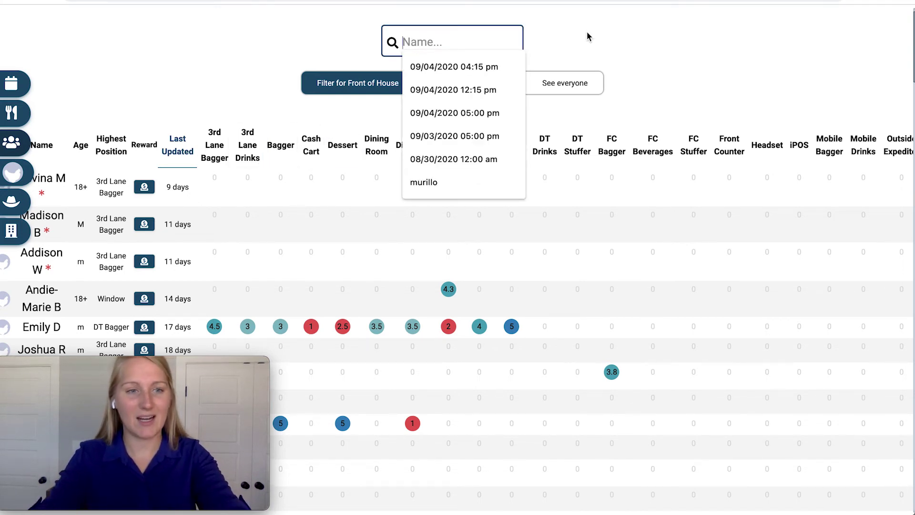
text(Addison)
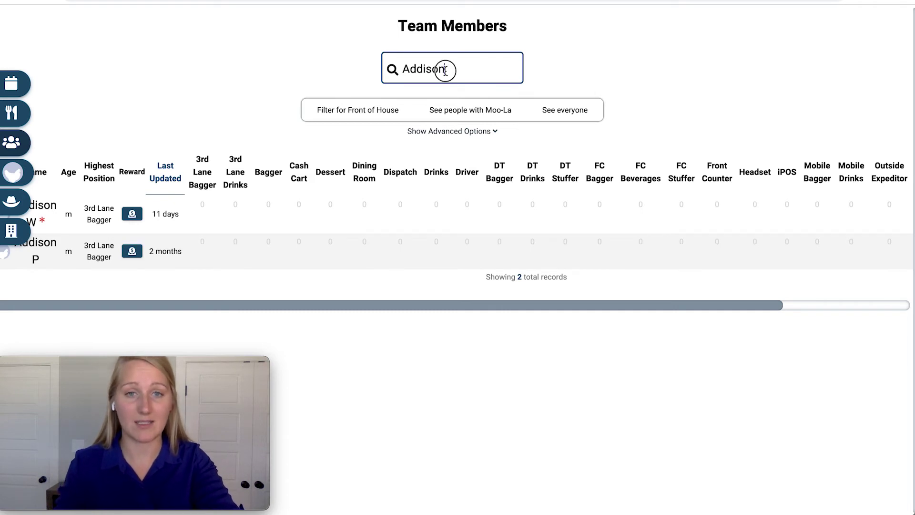
drag(444, 68, 387, 71)
key(BackSpace)
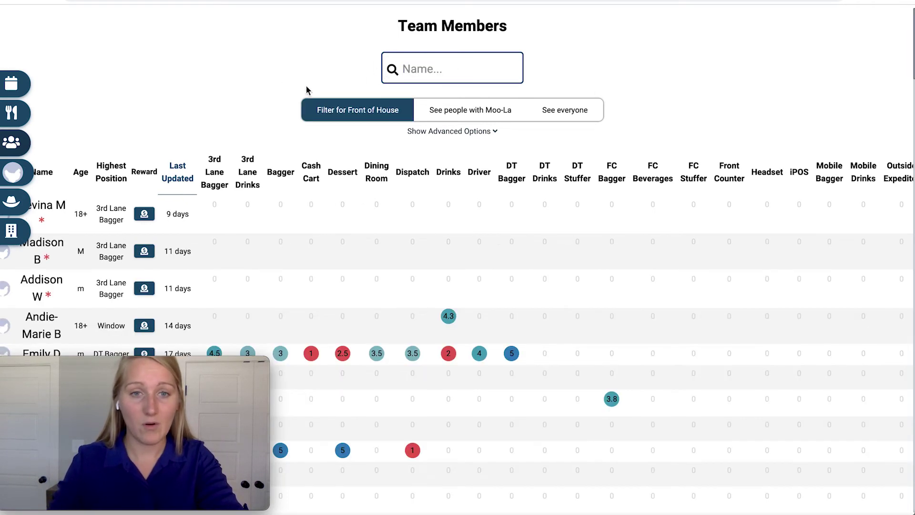
scroll(234, 99, down, 2)
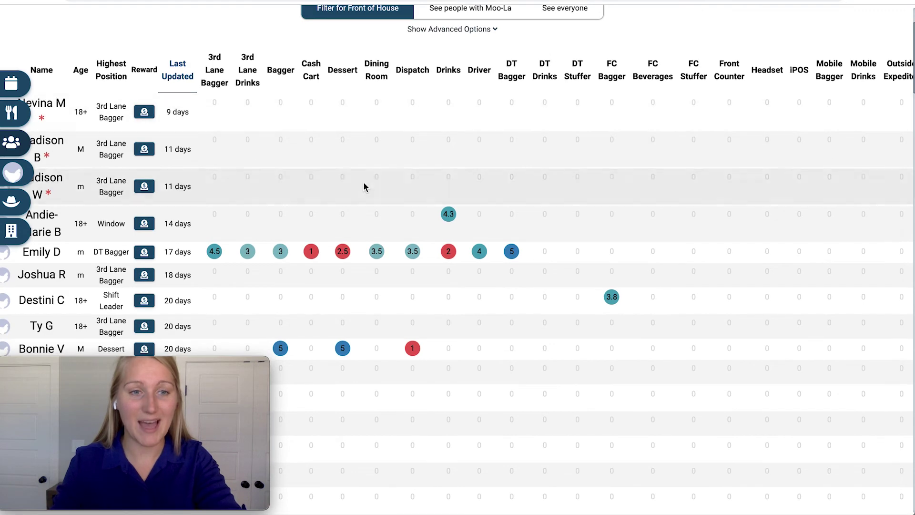
scroll(364, 186, down, 1)
scroll(363, 186, up, 3)
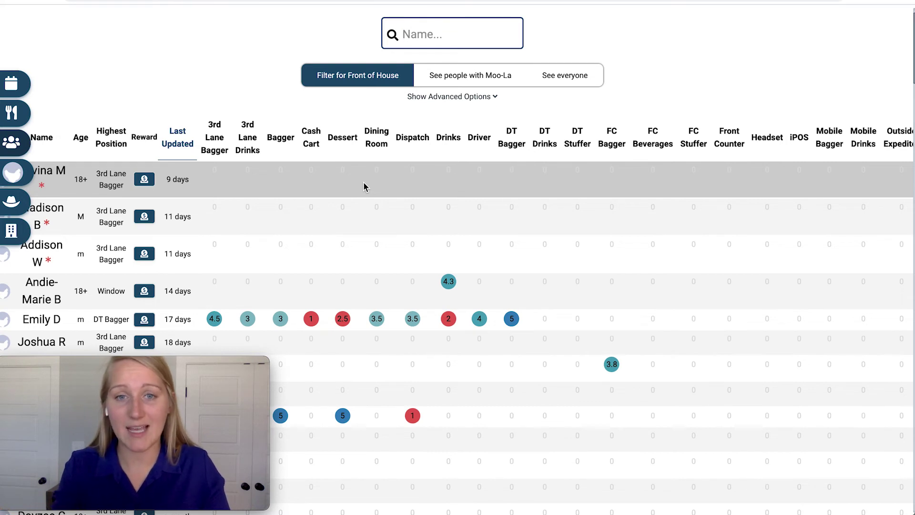
Step: Sort the team members by their Bagger, Dining Room and Dispatch ratings in turn
click(288, 147)
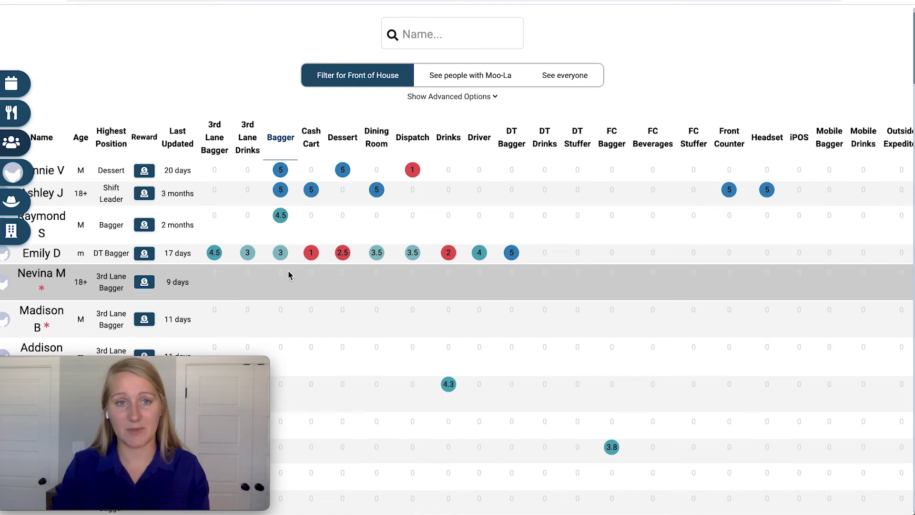
click(377, 138)
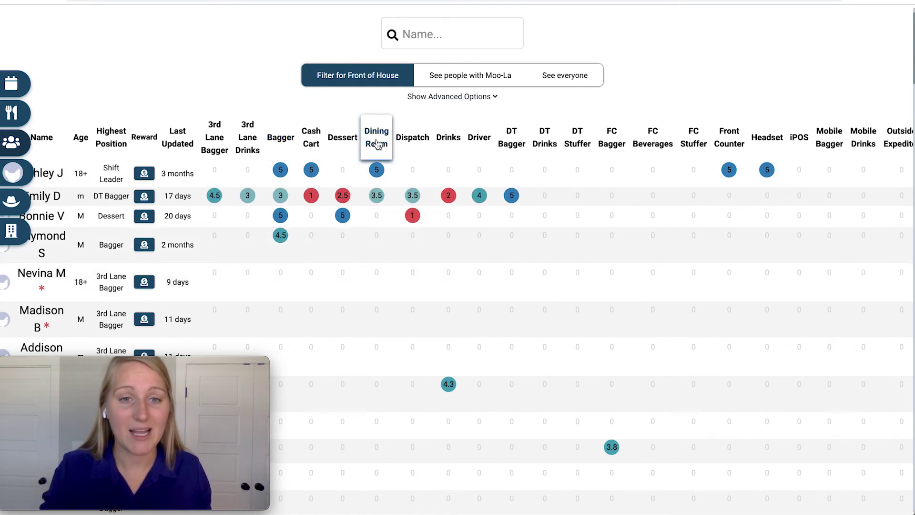
click(402, 143)
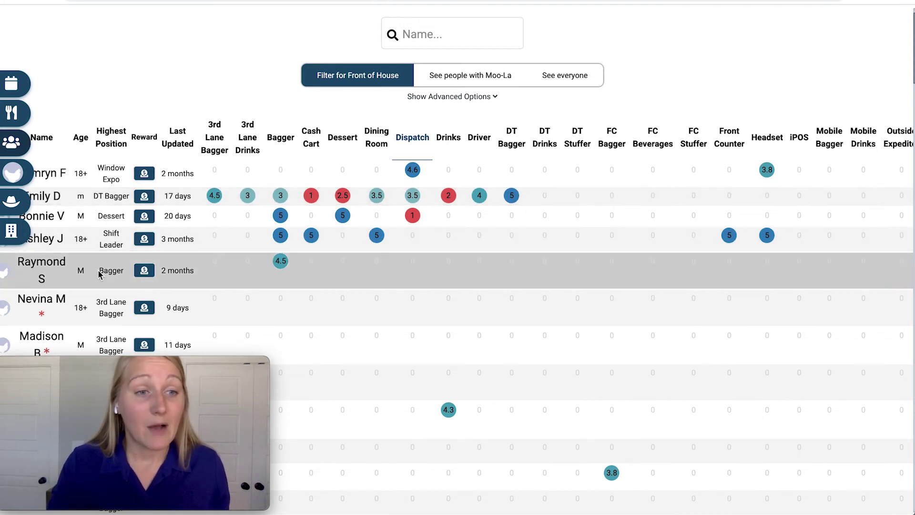
Step: Open the profile of the team member whose highest position is Bagger and view their ratings
click(51, 266)
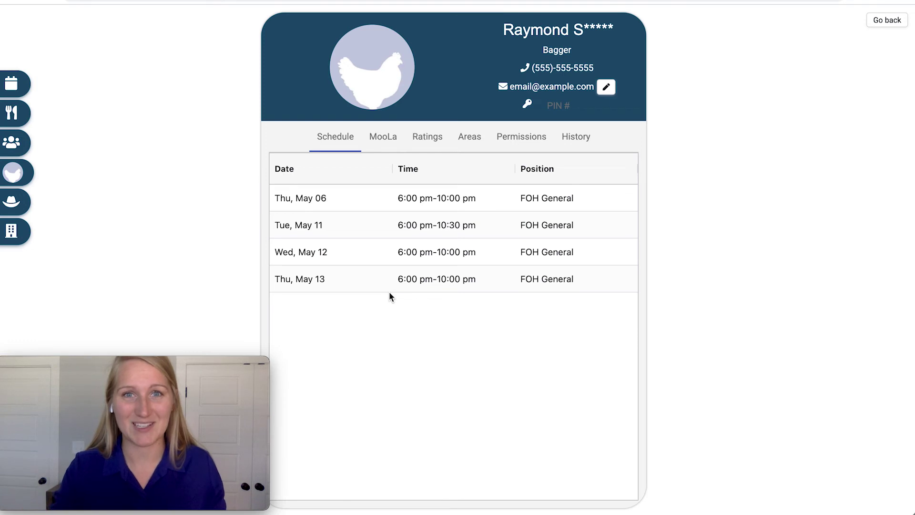
click(431, 141)
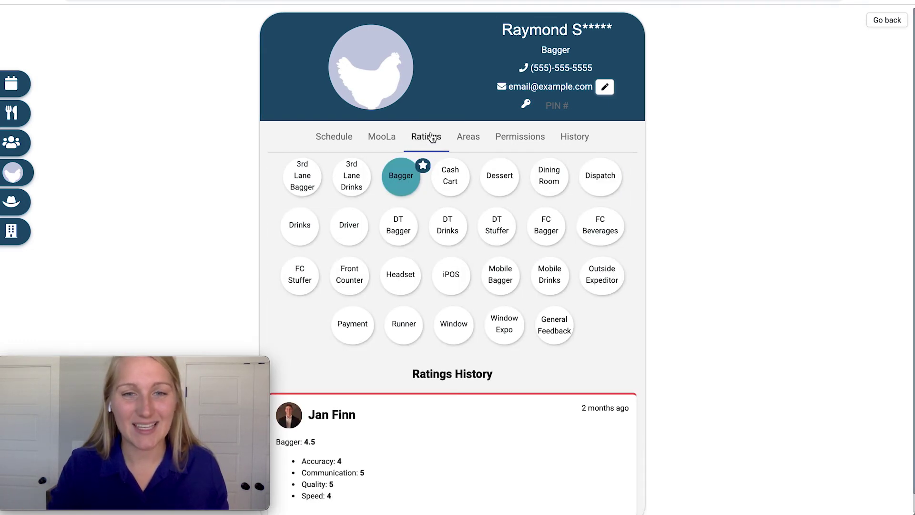
Step: Look over the team member's position ratings and history, and open a new Dessert rating for them
scroll(607, 327, down, 1)
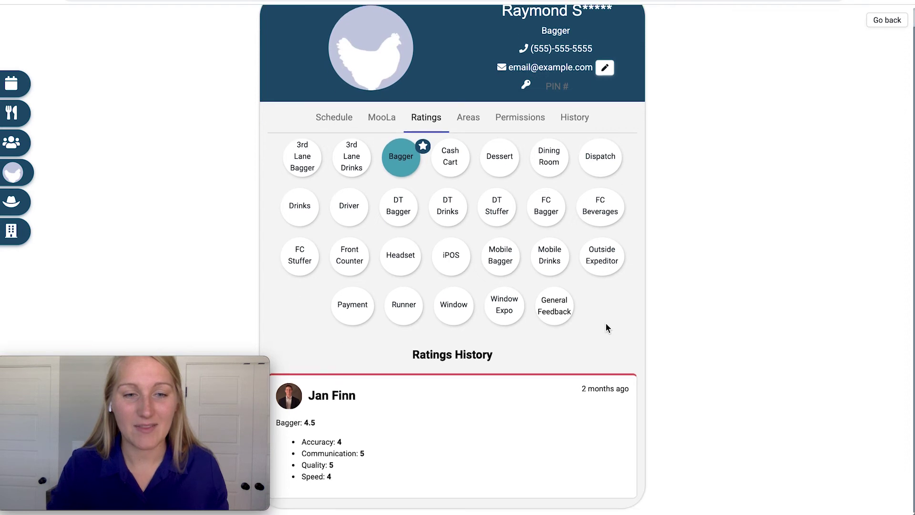
scroll(607, 328, up, 1)
scroll(607, 328, down, 1)
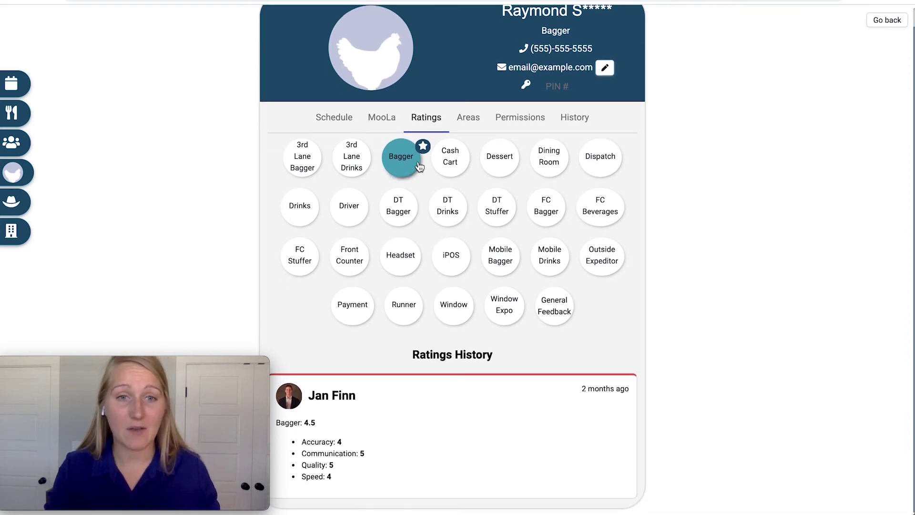
scroll(415, 169, up, 1)
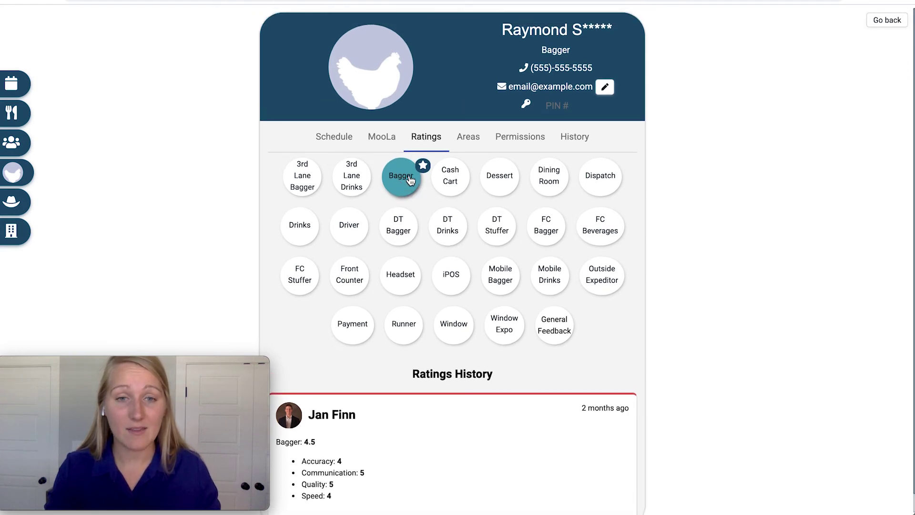
scroll(424, 334, down, 1)
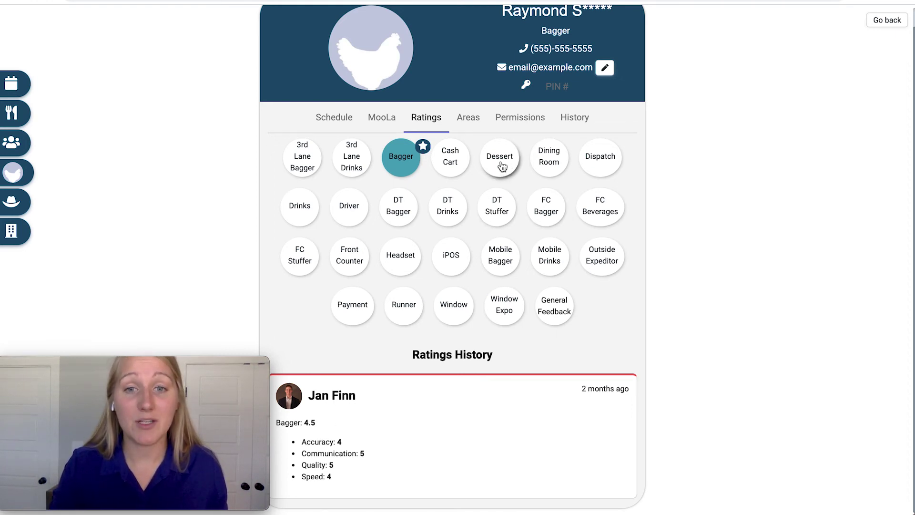
click(502, 166)
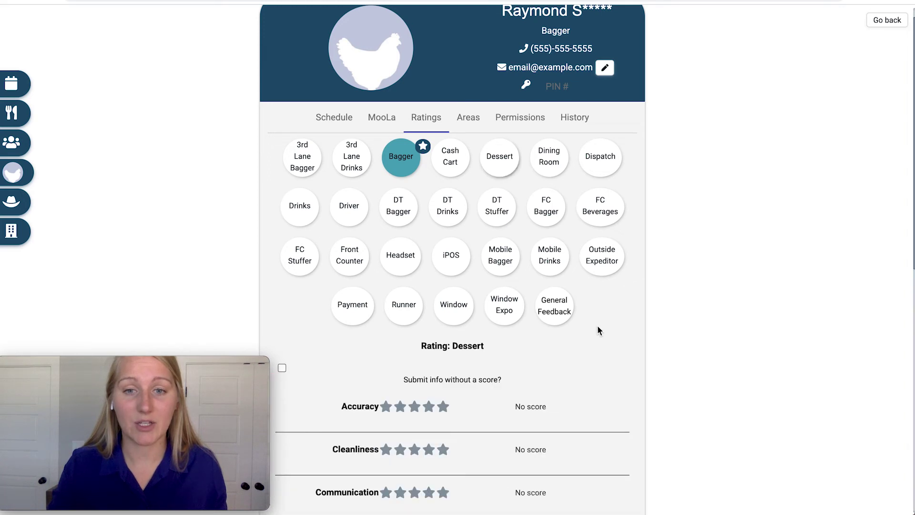
scroll(610, 352, down, 2)
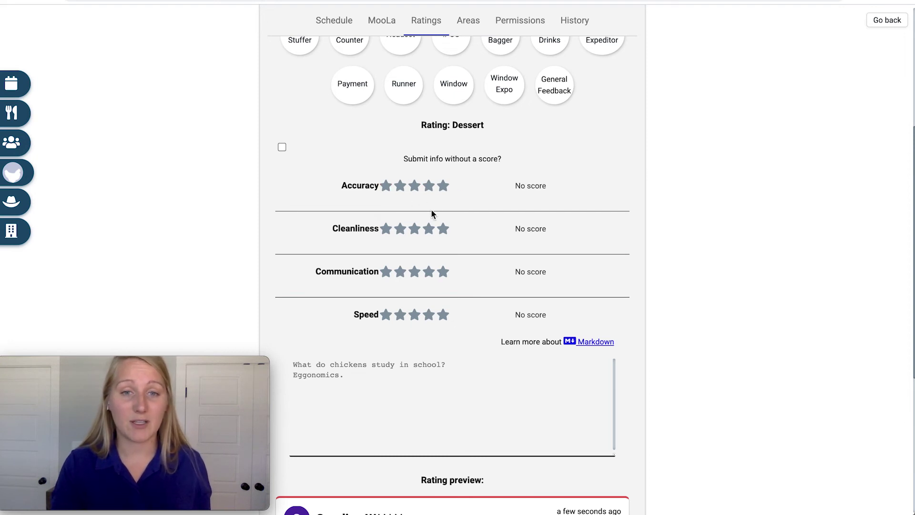
Step: Try Accuracy scores of 3, 4 and 5 stars in the Dessert rating, and settle on 2 stars
click(414, 188)
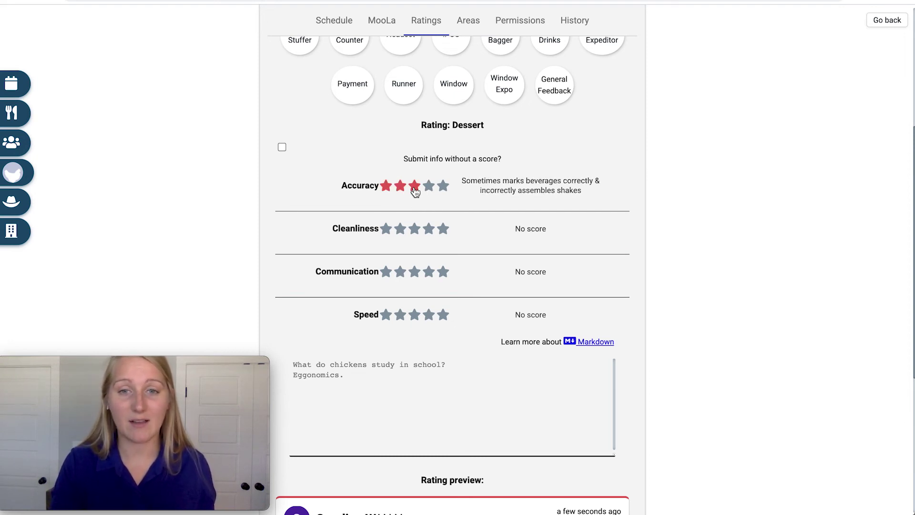
click(429, 188)
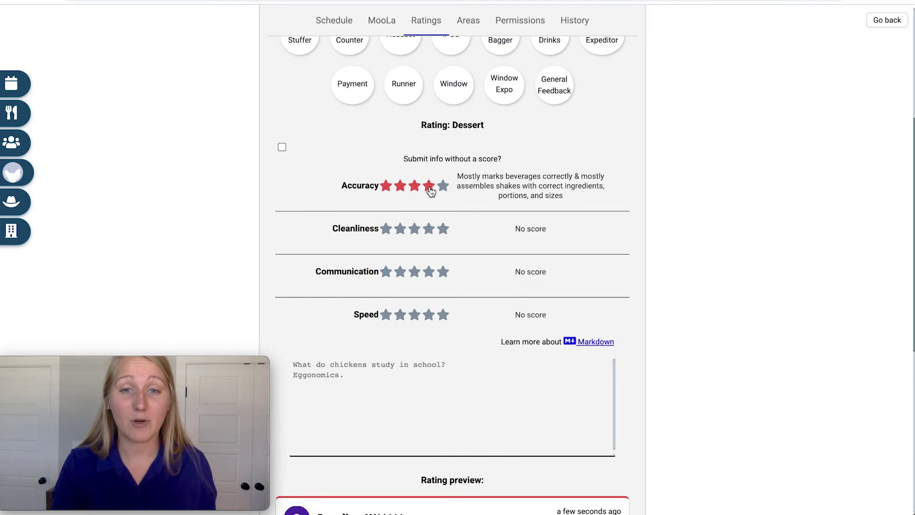
click(443, 188)
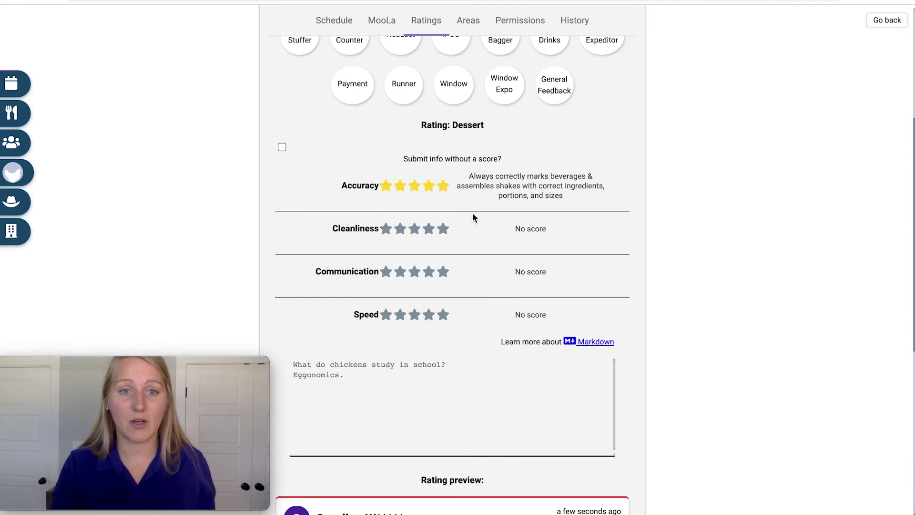
click(401, 187)
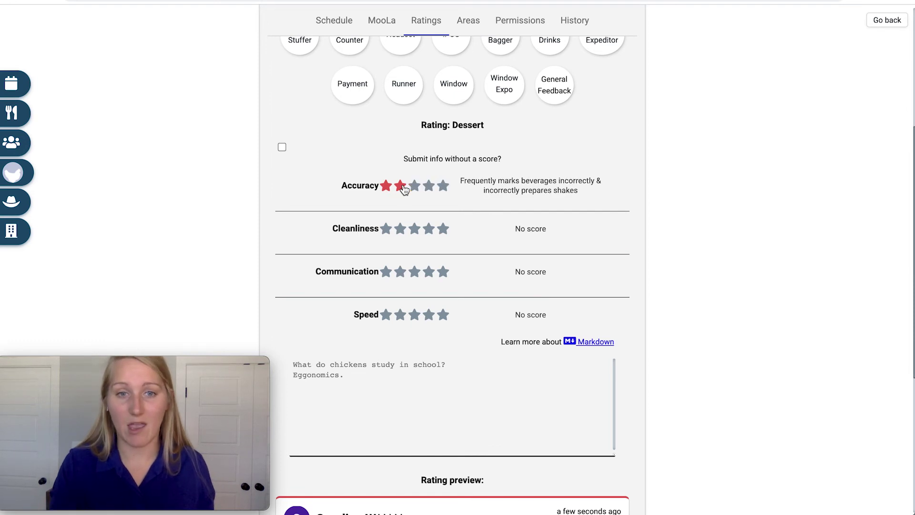
Step: Score the Dessert rating with 4 stars for Cleanliness, 2 for Communication and 5 for Speed
click(386, 229)
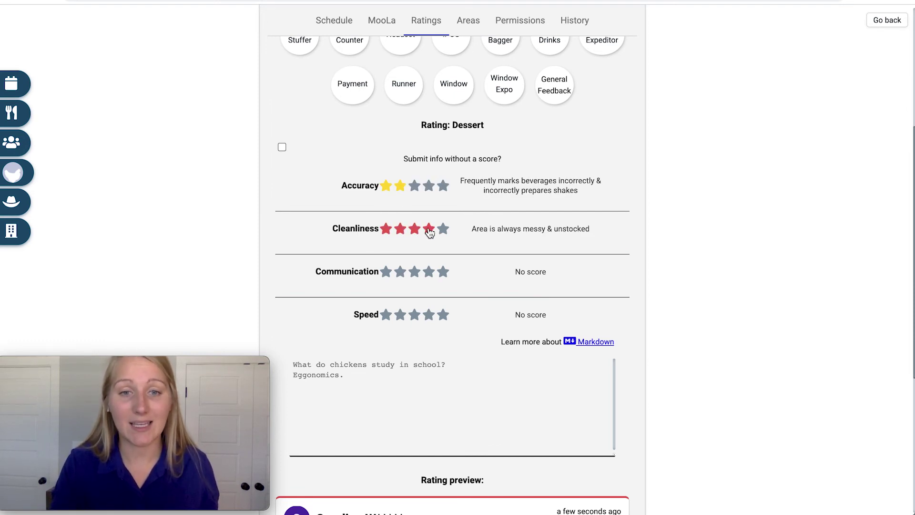
click(430, 230)
click(400, 273)
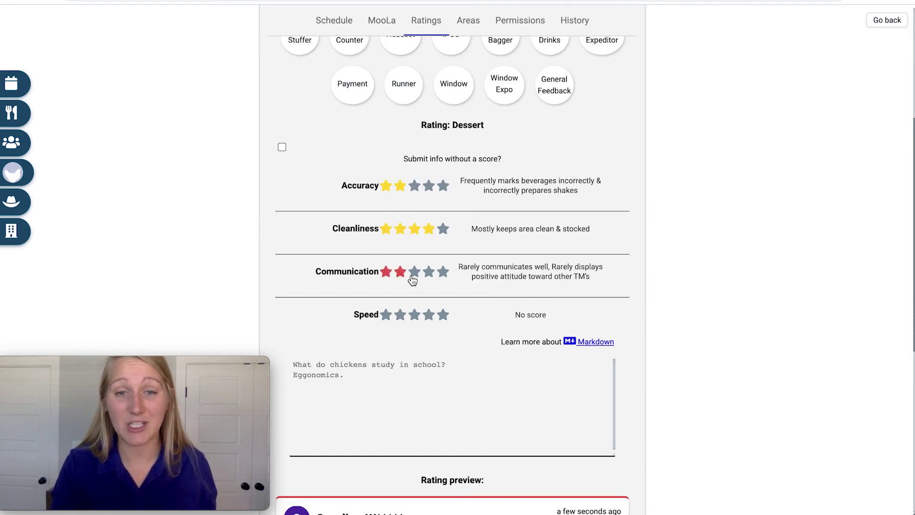
click(415, 278)
click(401, 274)
click(415, 316)
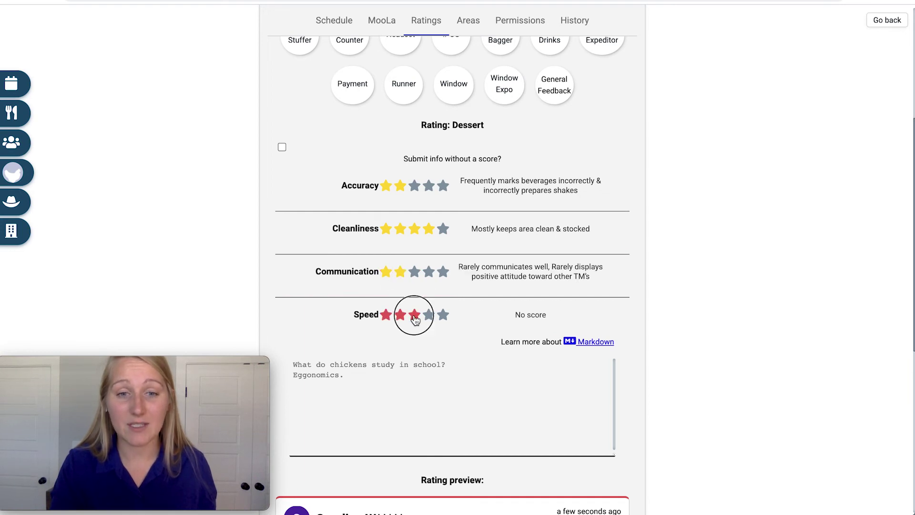
click(445, 318)
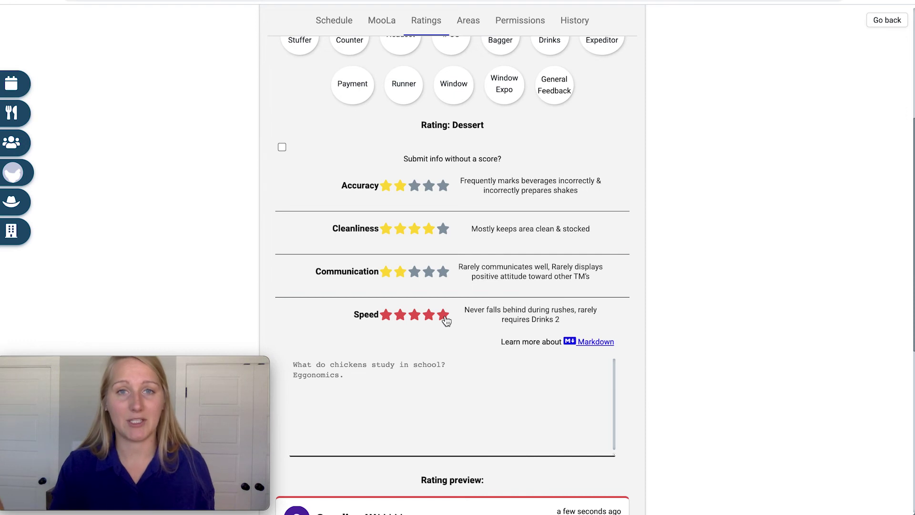
Step: Add the comment "Did a great job today while bagging!" to the Dessert rating and submit it
scroll(533, 262, down, 1)
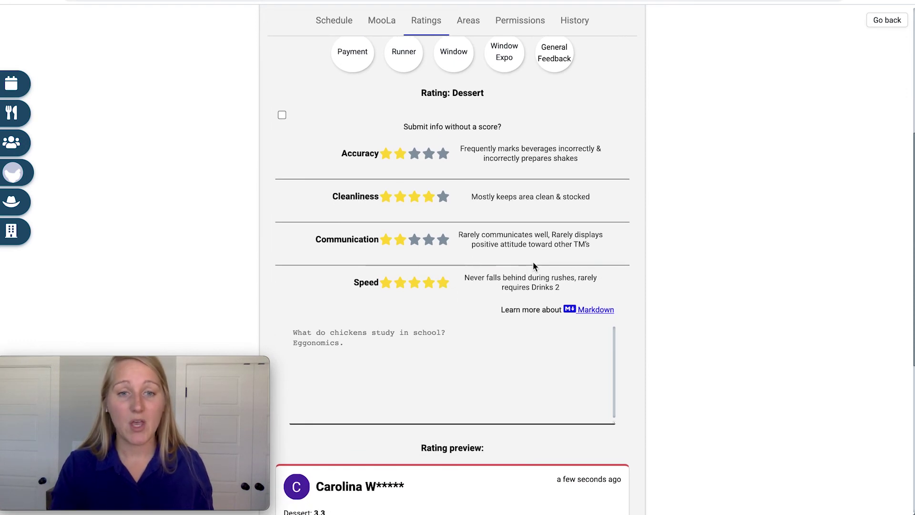
scroll(461, 290, down, 2)
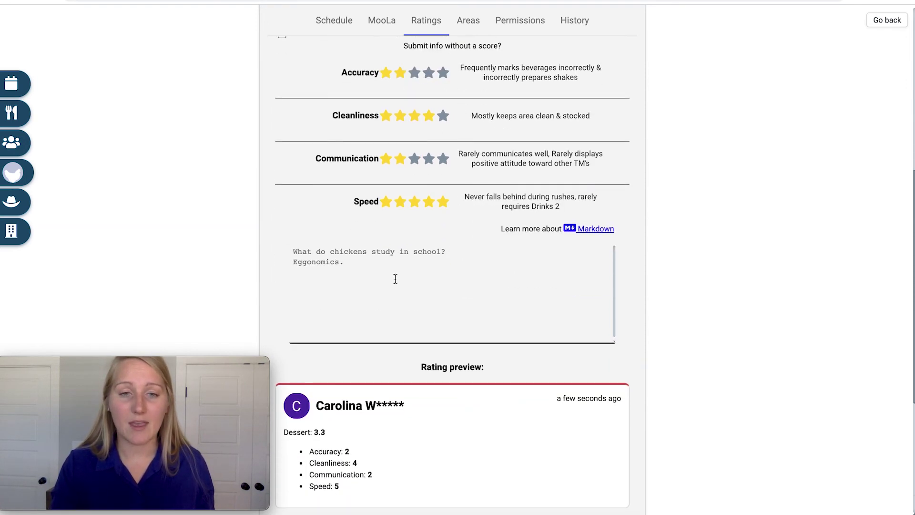
click(344, 276)
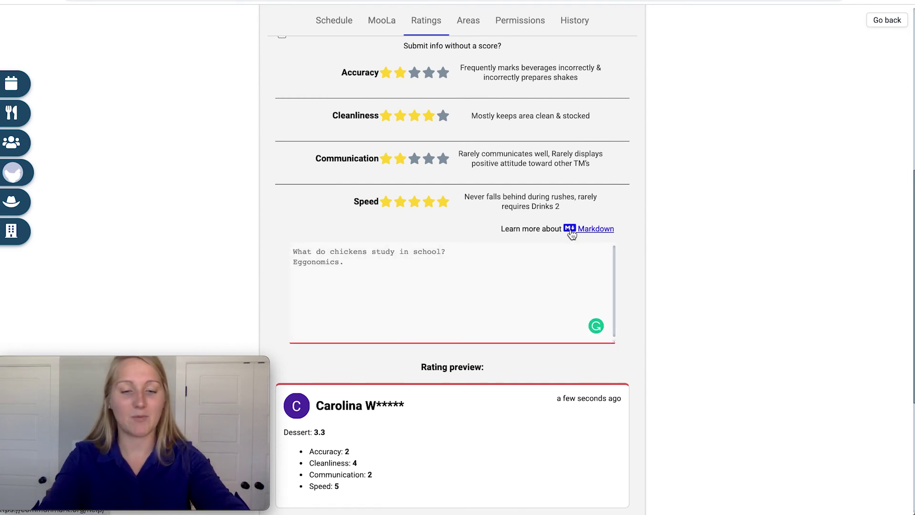
text(Did a great)
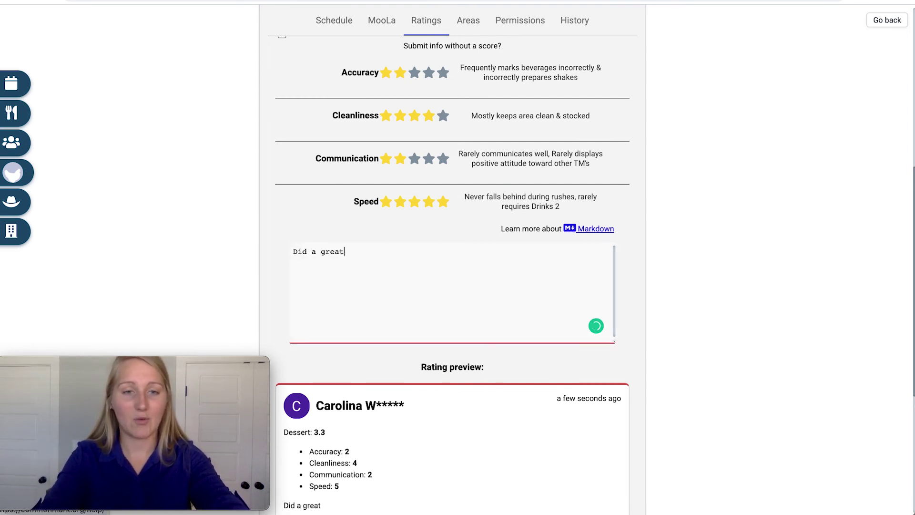
text( job today while)
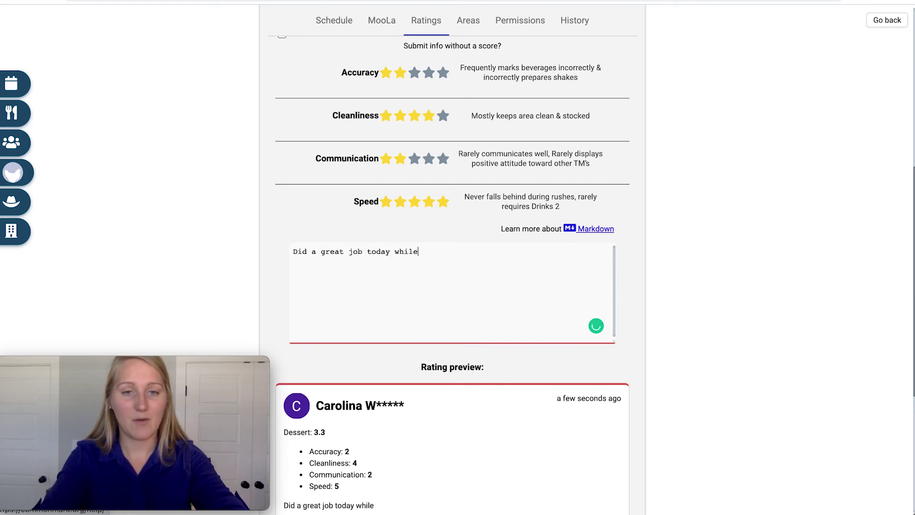
text( bagging!)
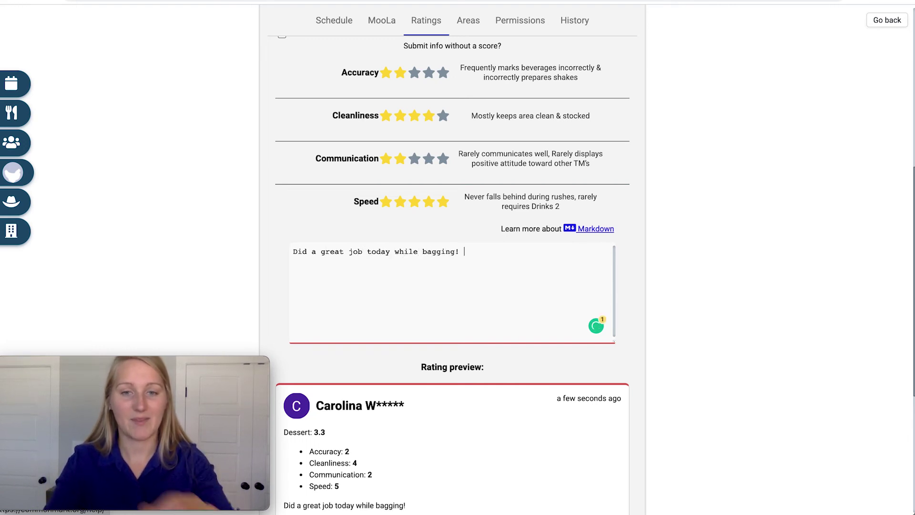
scroll(673, 301, down, 5)
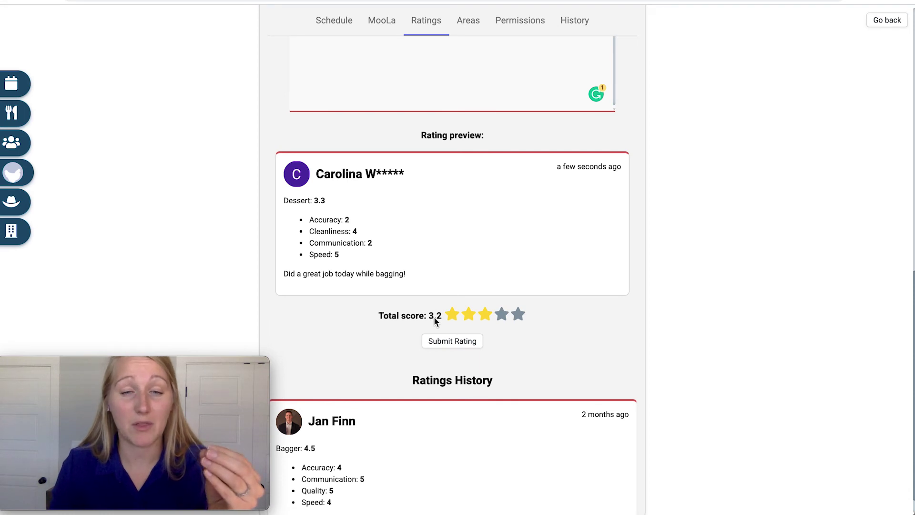
click(453, 341)
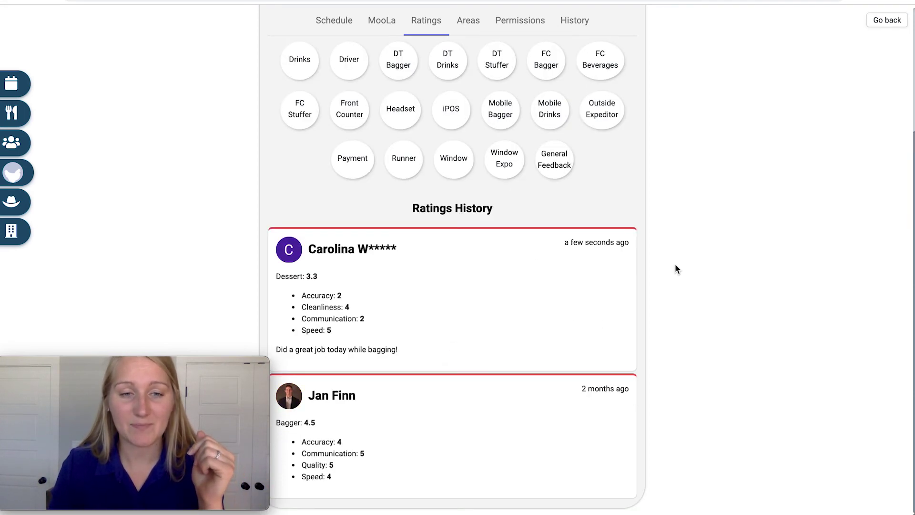
Step: Review the profile's rated positions and ratings history, and return to the Team Members ratings table
scroll(704, 272, up, 4)
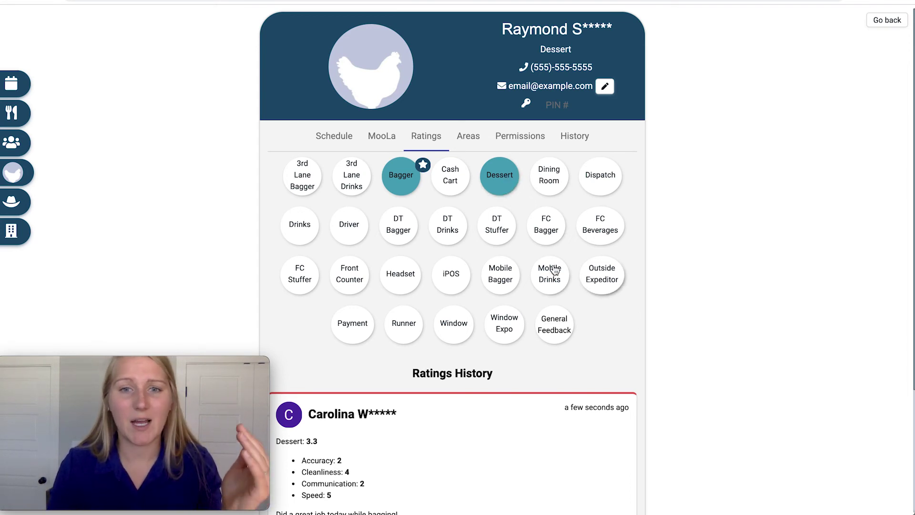
scroll(593, 316, down, 1)
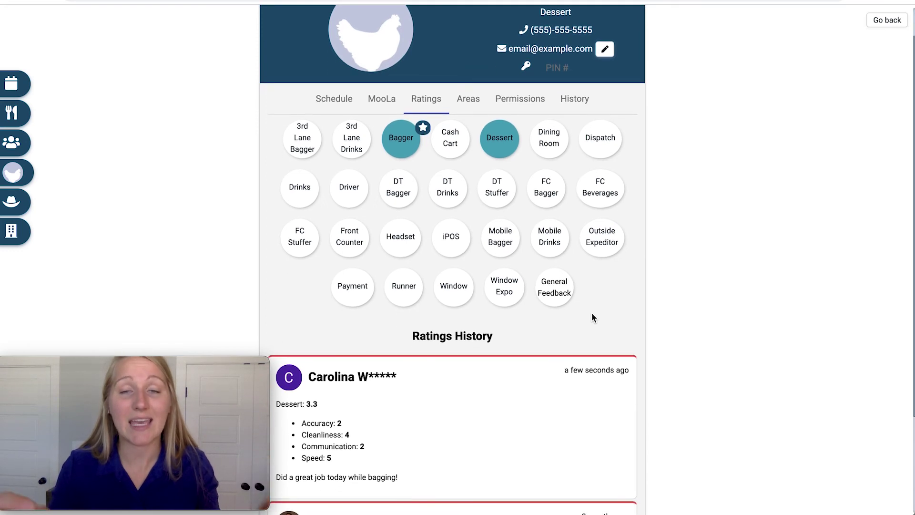
scroll(592, 314, up, 1)
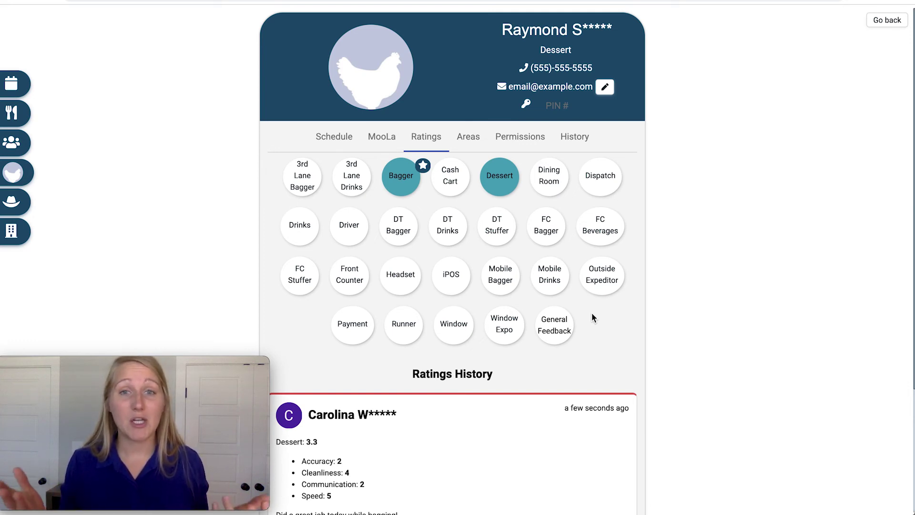
click(890, 22)
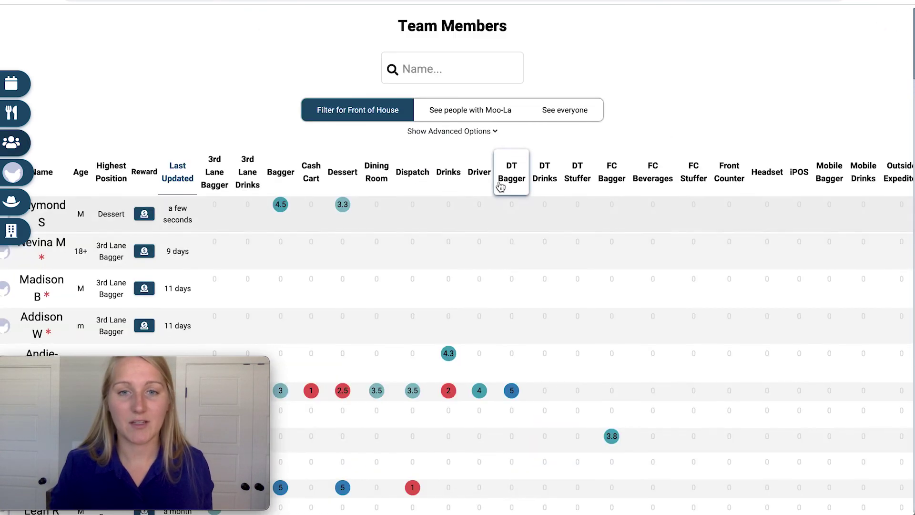
scroll(474, 241, down, 1)
scroll(473, 242, up, 1)
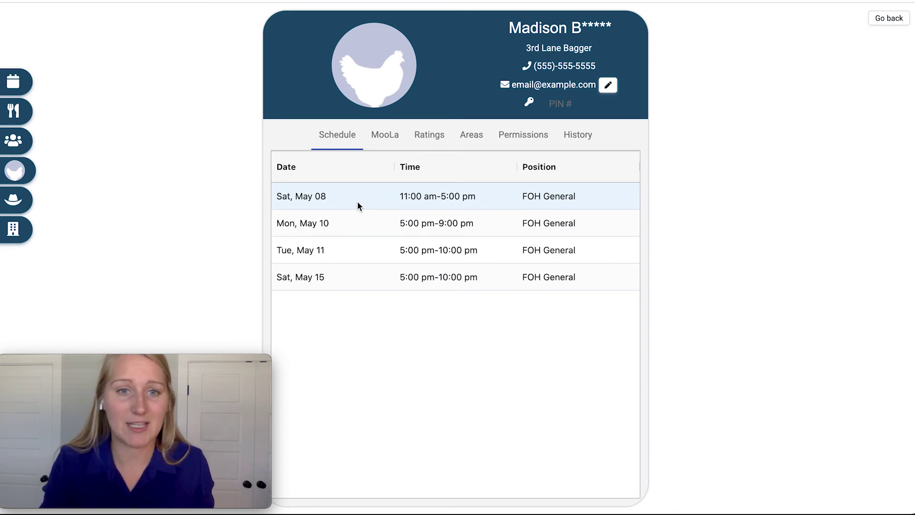
click(392, 139)
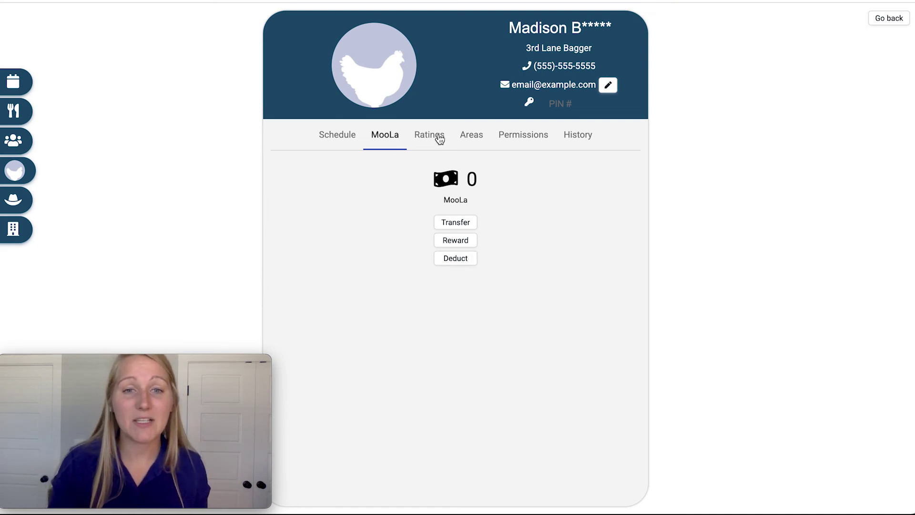
click(433, 139)
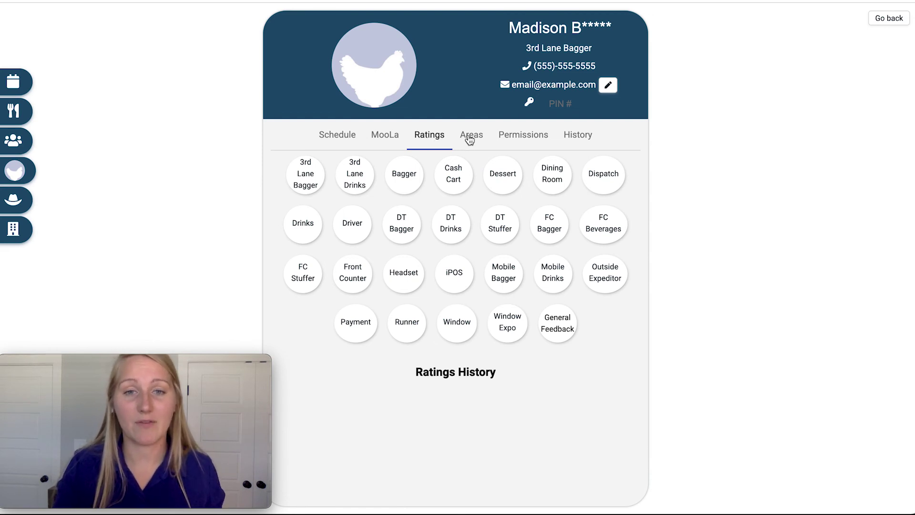
click(472, 138)
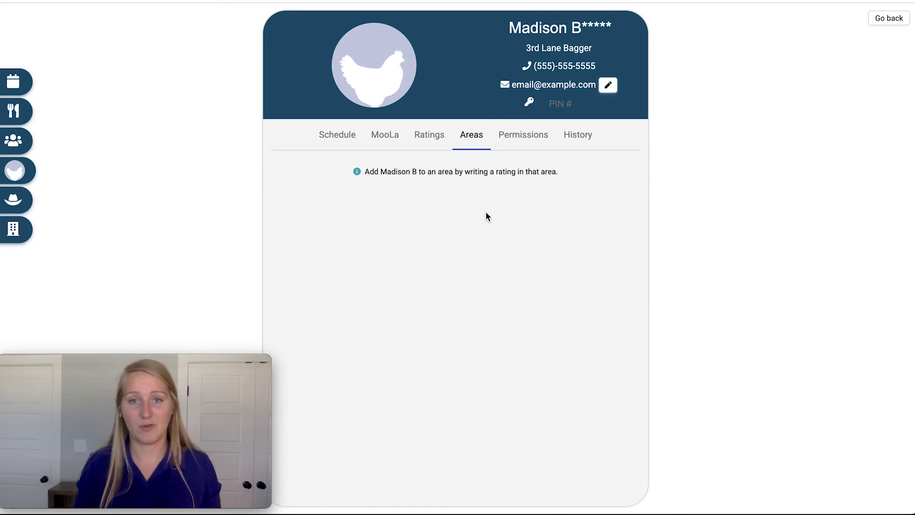
click(523, 138)
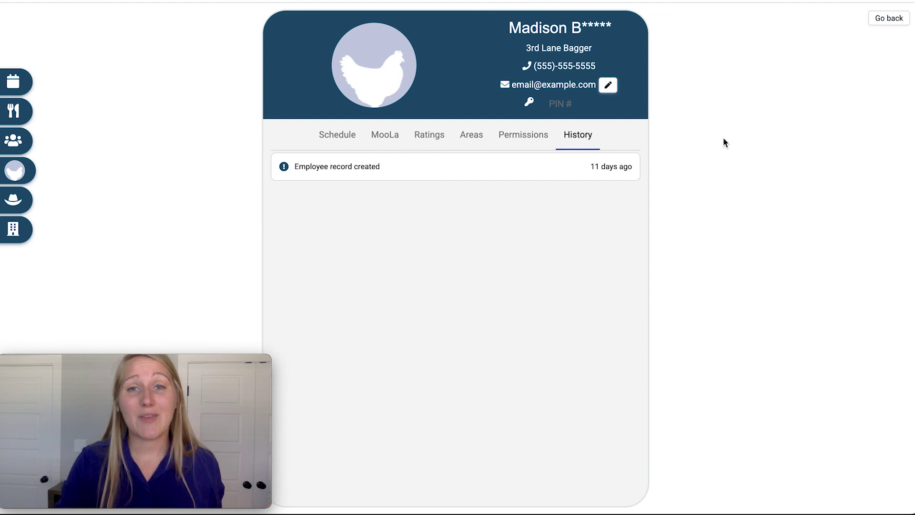
Step: Leave the team member's profile and open today's setup with its position assignments
click(889, 19)
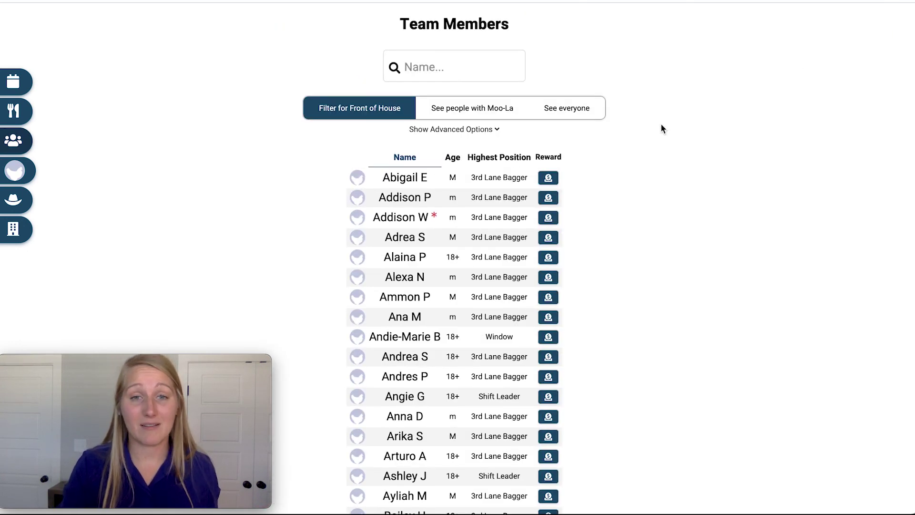
click(17, 90)
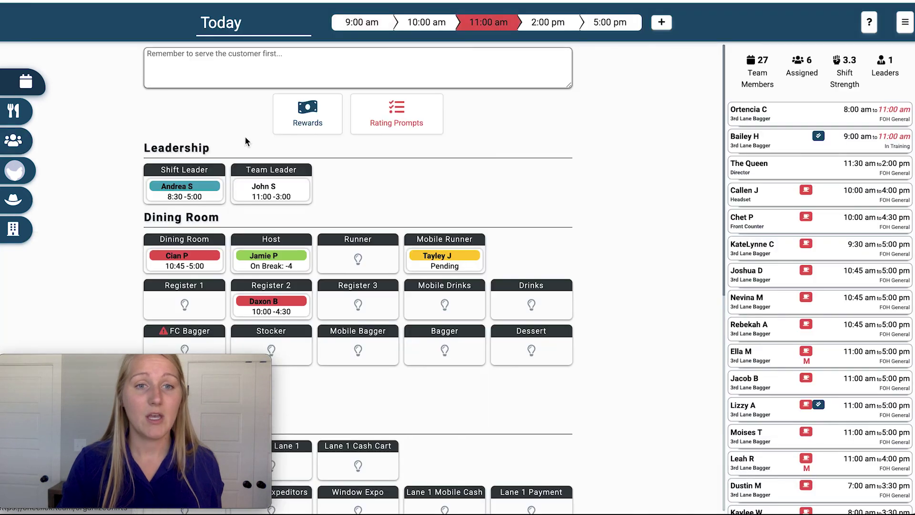